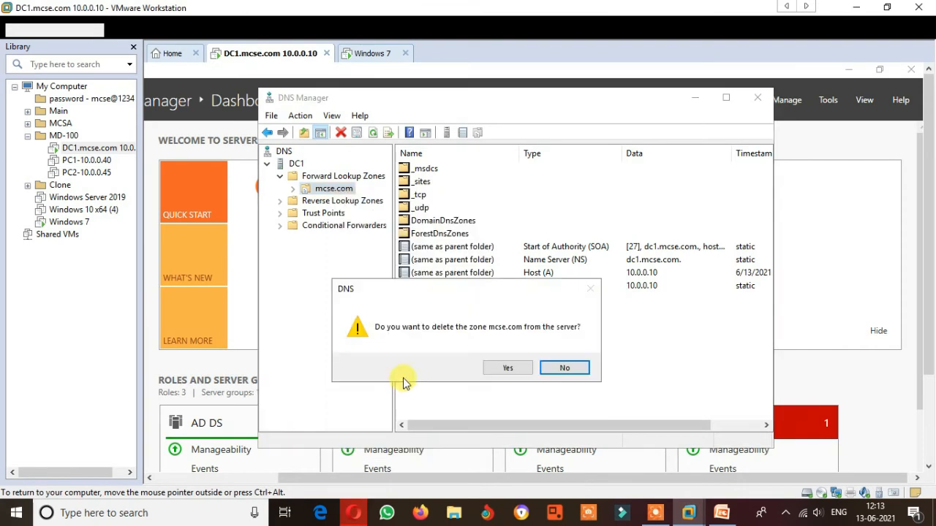
Step: Confirm the deletion of the mcse.com forward lookup zone from the server
left_click(509, 368)
left_click(512, 392)
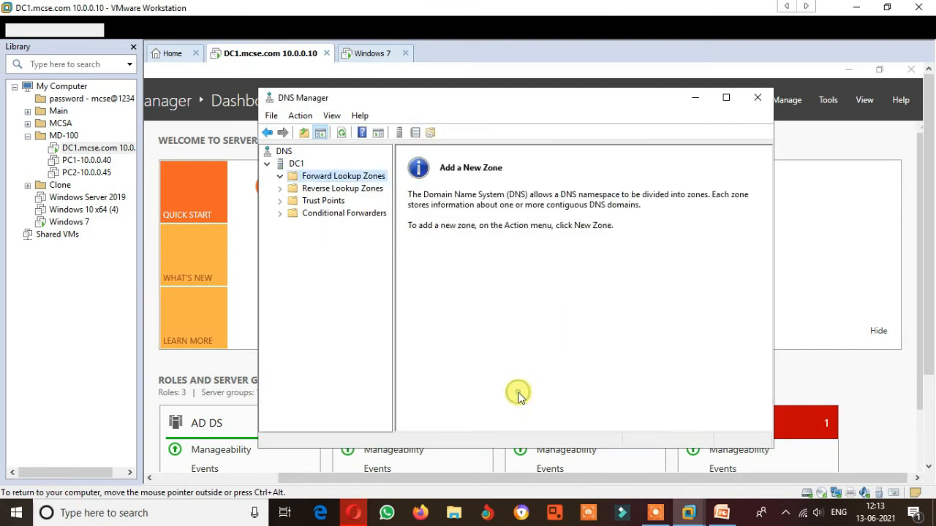
right_click(330, 181)
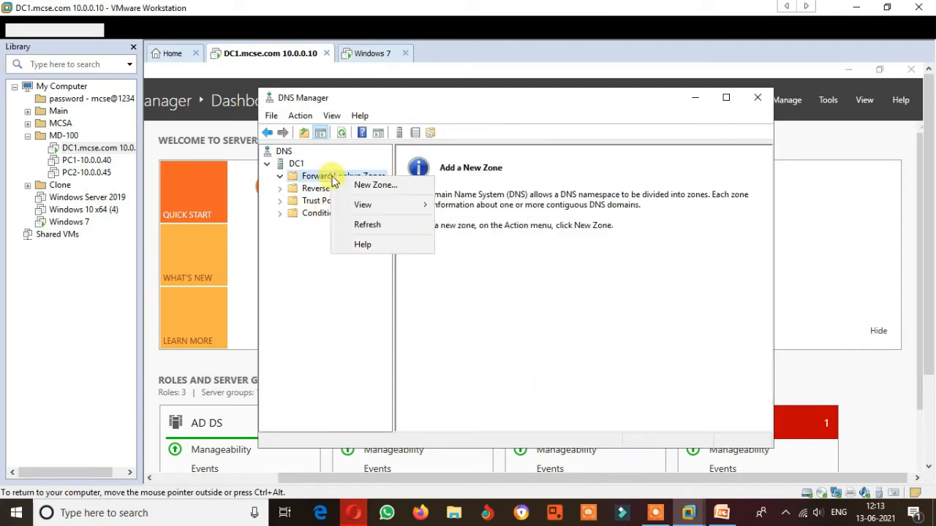
left_click(360, 188)
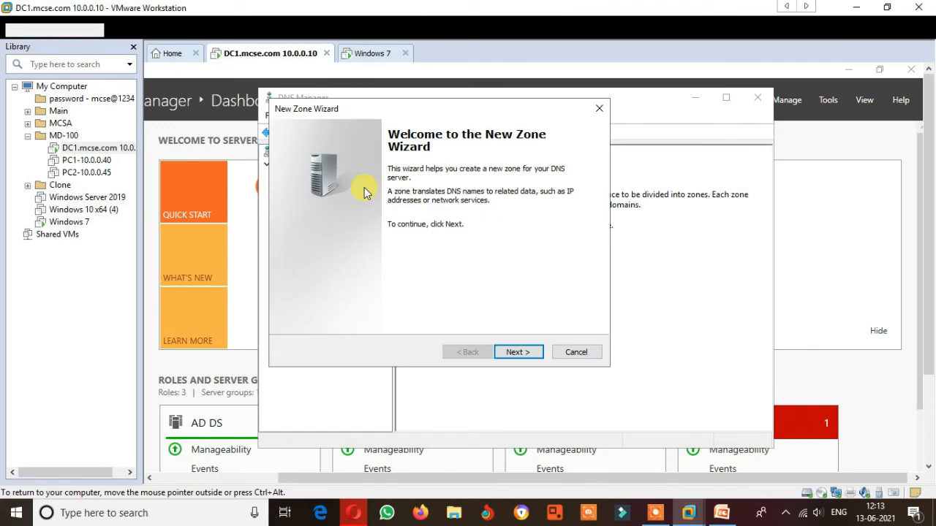
left_click(517, 353)
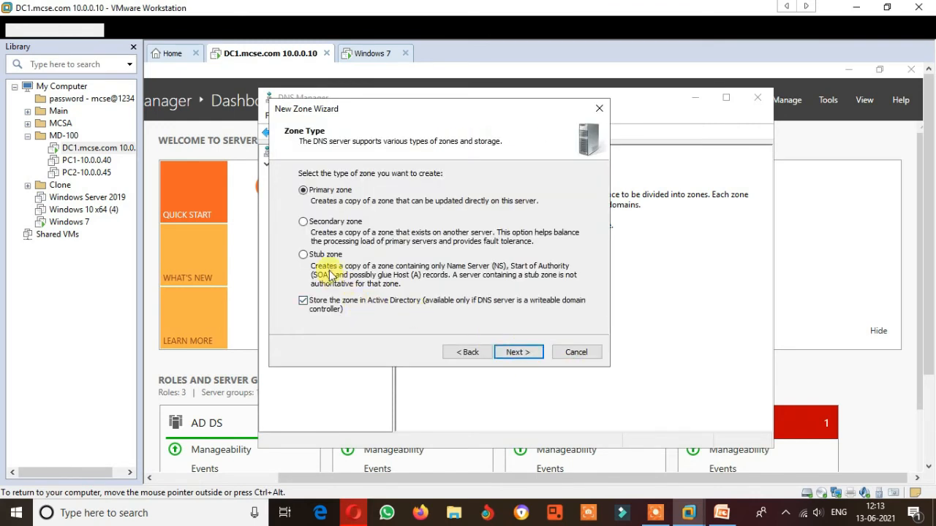
left_click(518, 352)
left_click(518, 353)
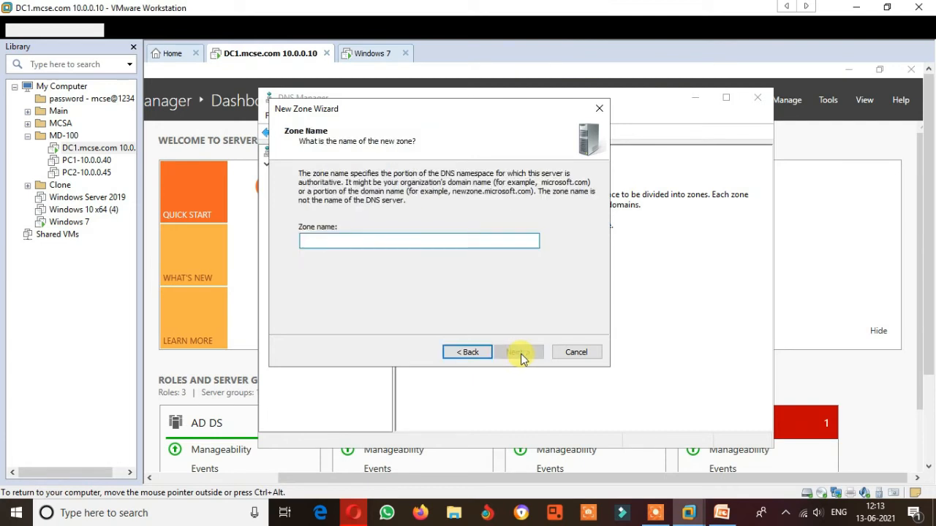
type("m")
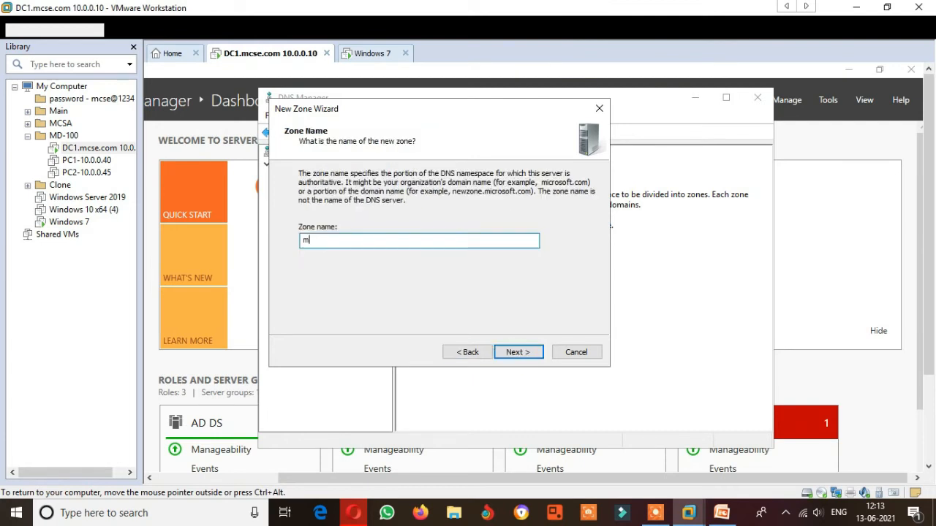
type("cse.com")
left_click(531, 353)
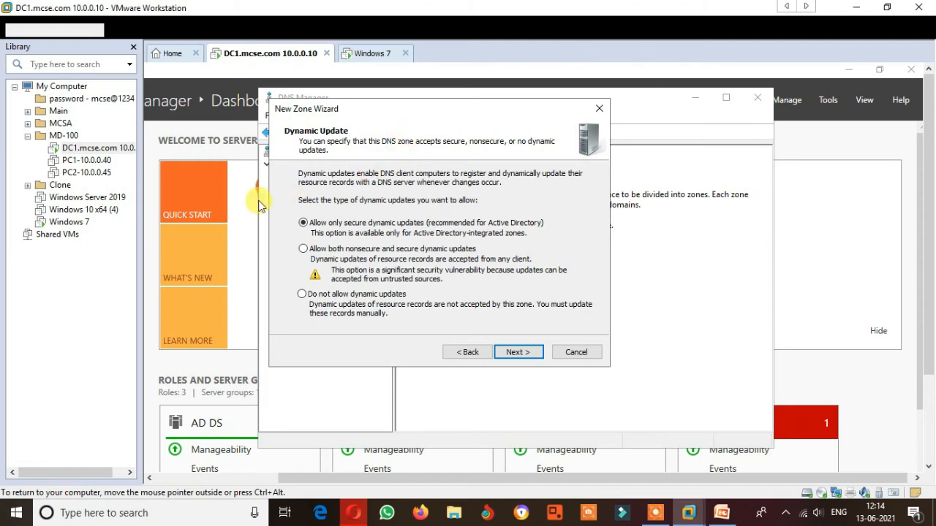
left_click(305, 250)
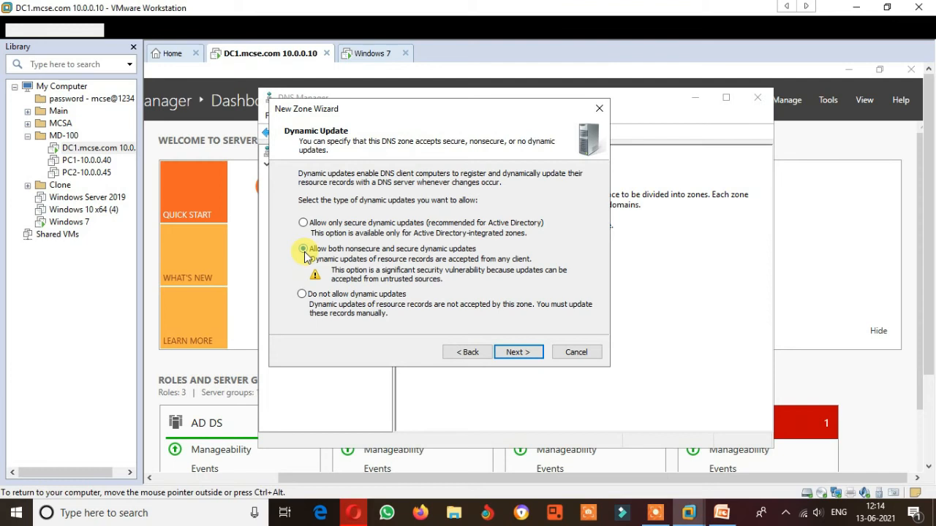
left_click(371, 299)
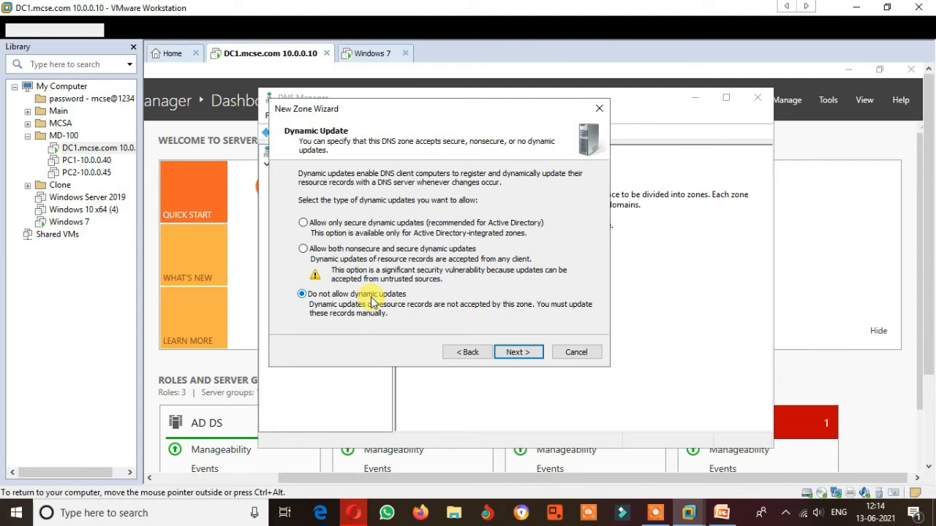
left_click(579, 354)
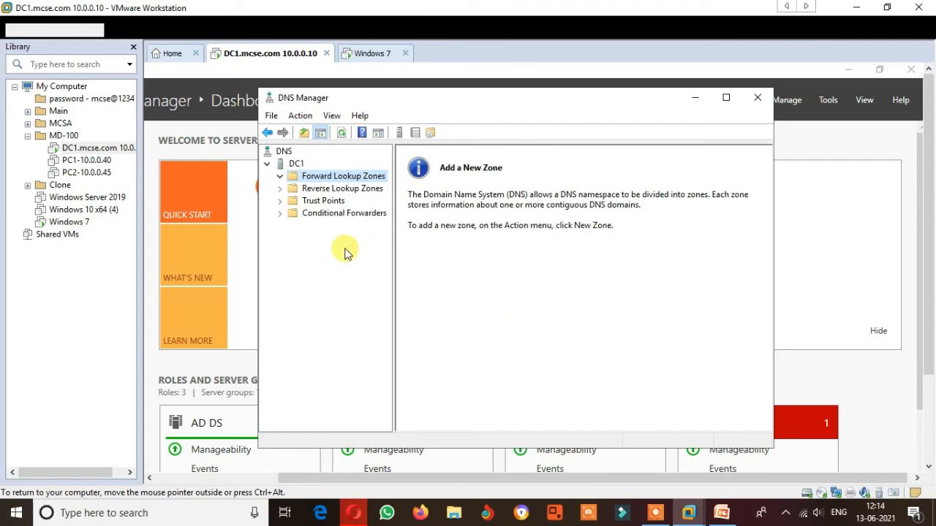
left_click(720, 512)
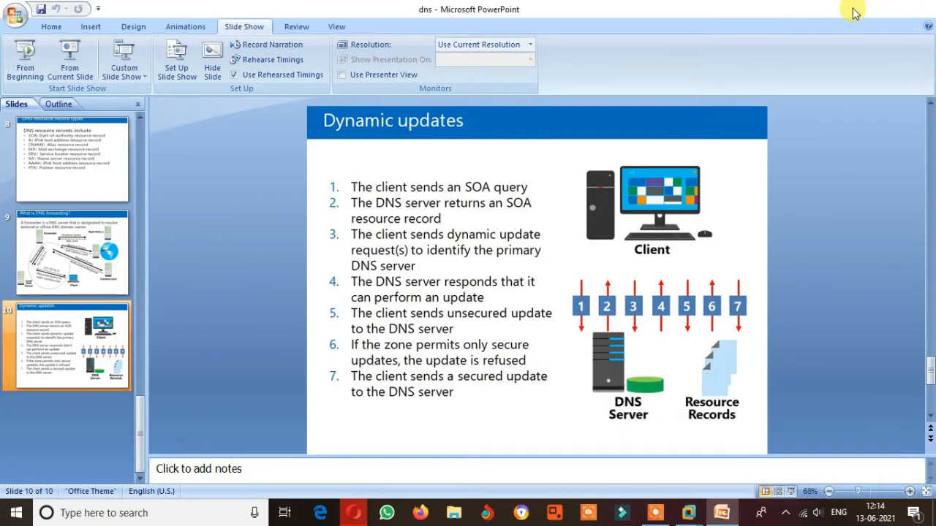
left_click(855, 9)
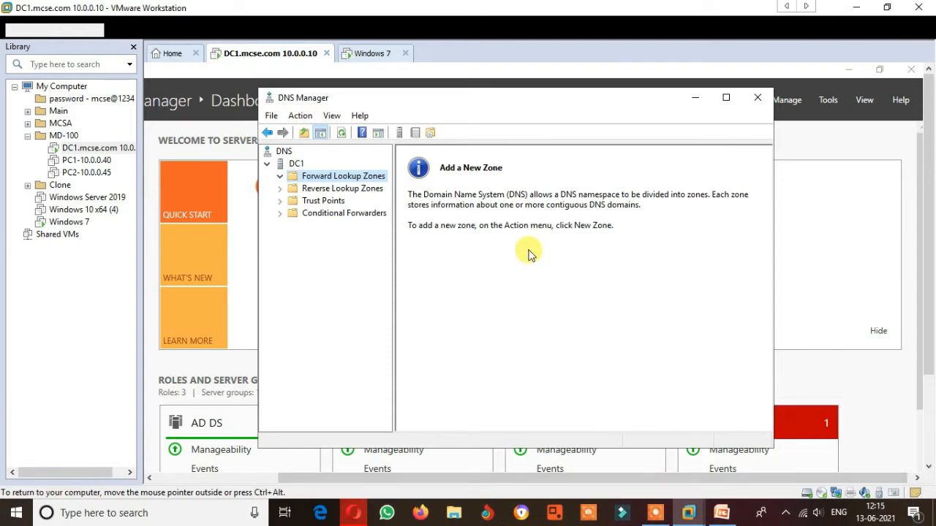
Step: Maximize the DNS Manager window and expand Reverse Lookup Zones under DC1
left_click(726, 100)
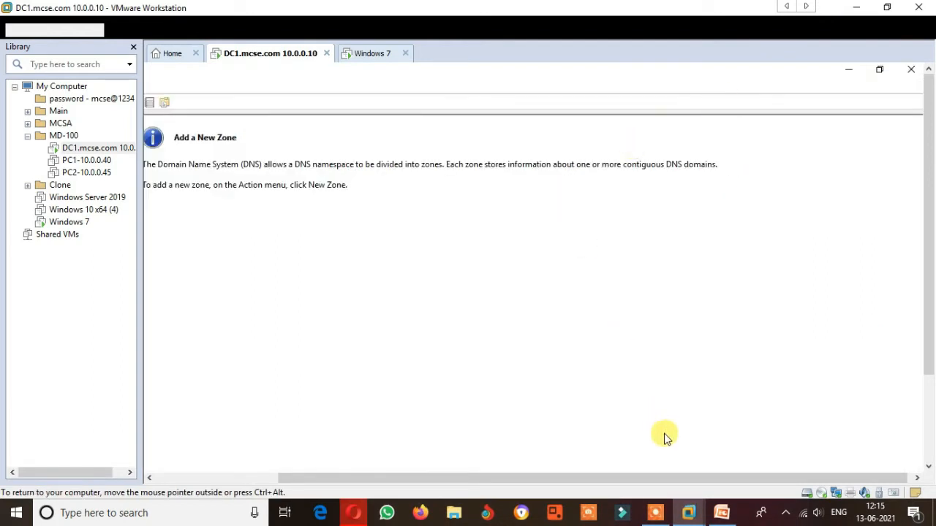
left_click_drag(587, 478, 440, 476)
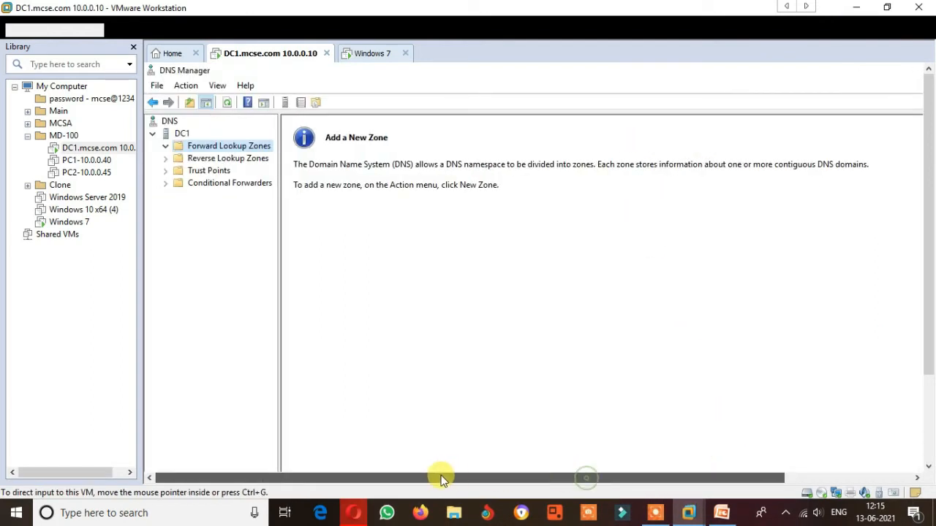
left_click(184, 158)
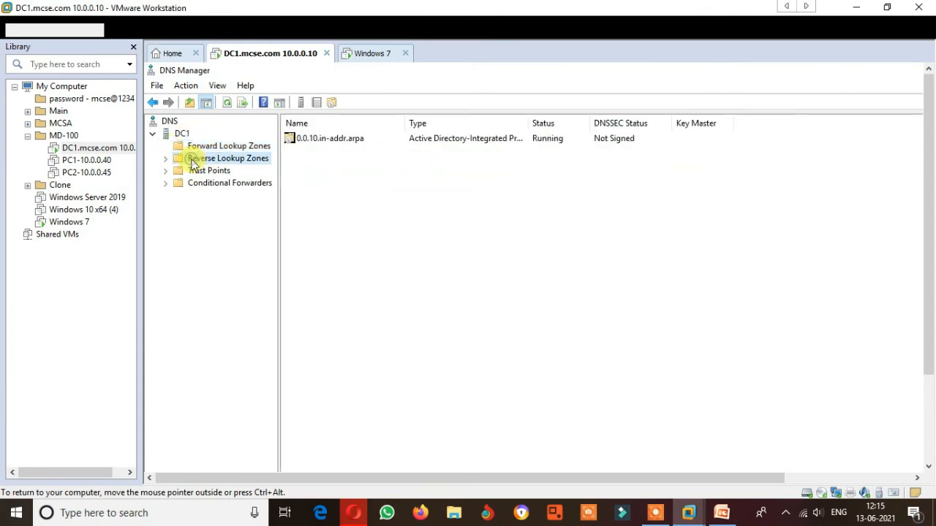
left_click(165, 158)
Step: Create an Active Directory-integrated primary forward lookup zone named mcse.com, replicated to all DNS servers in the domain, with secure dynamic updates only
left_click(246, 148)
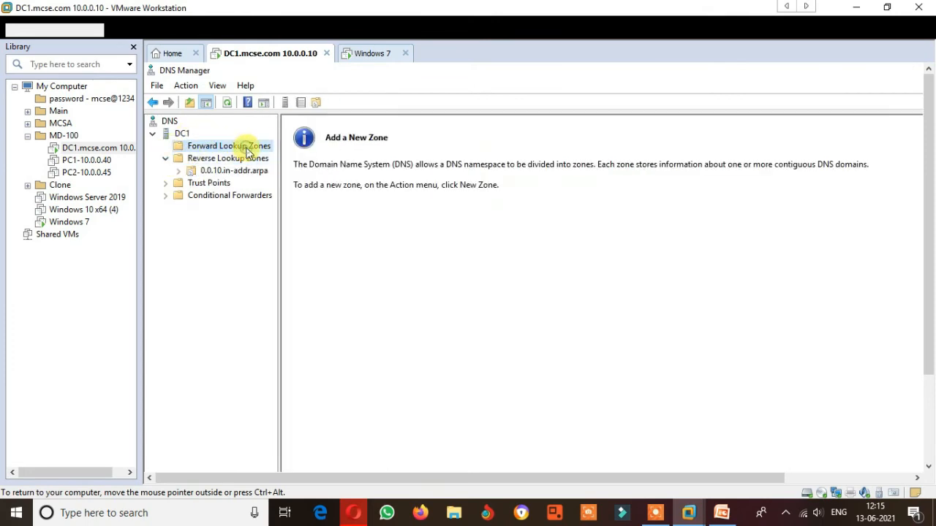
right_click(247, 150)
left_click(282, 158)
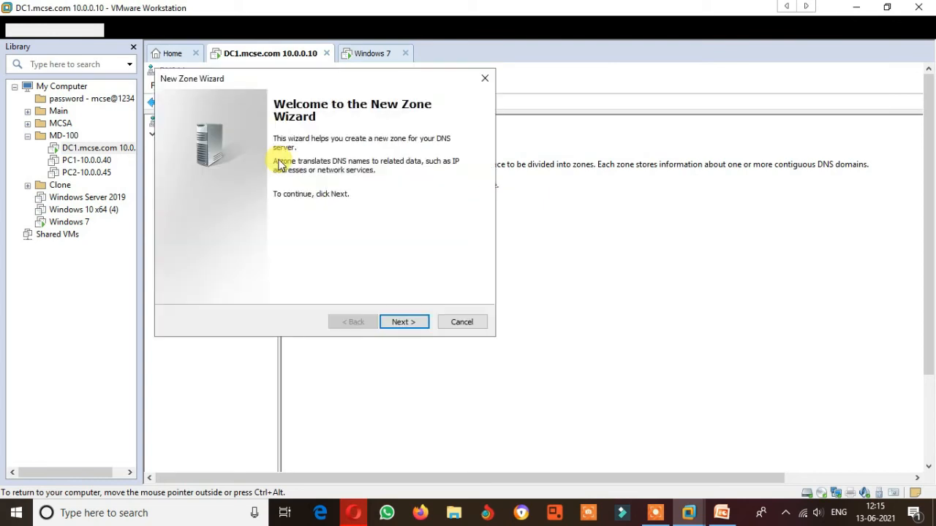
left_click(404, 323)
left_click(404, 323)
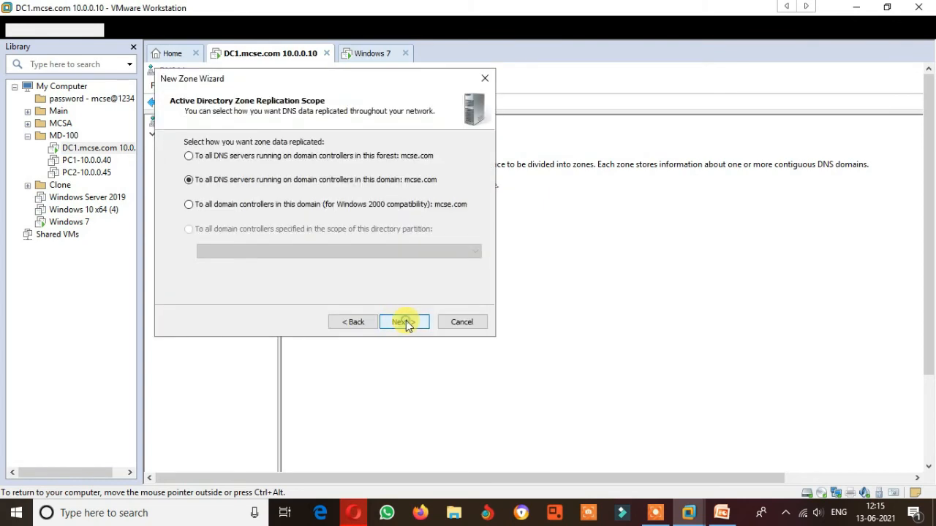
left_click(405, 323)
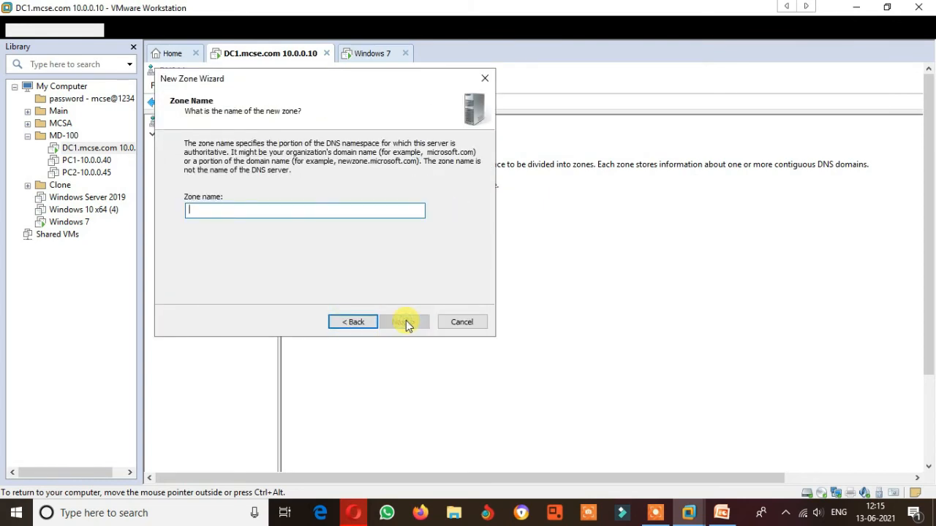
type("mcse")
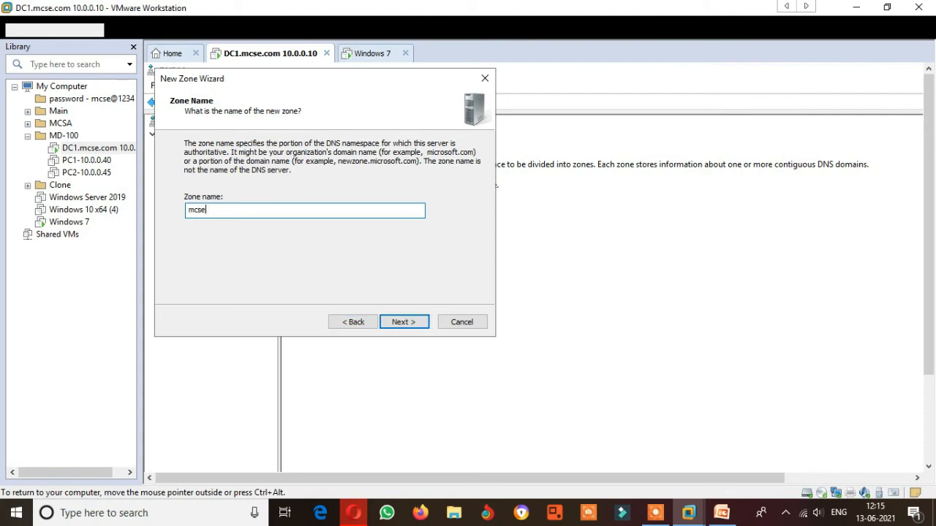
type(".com")
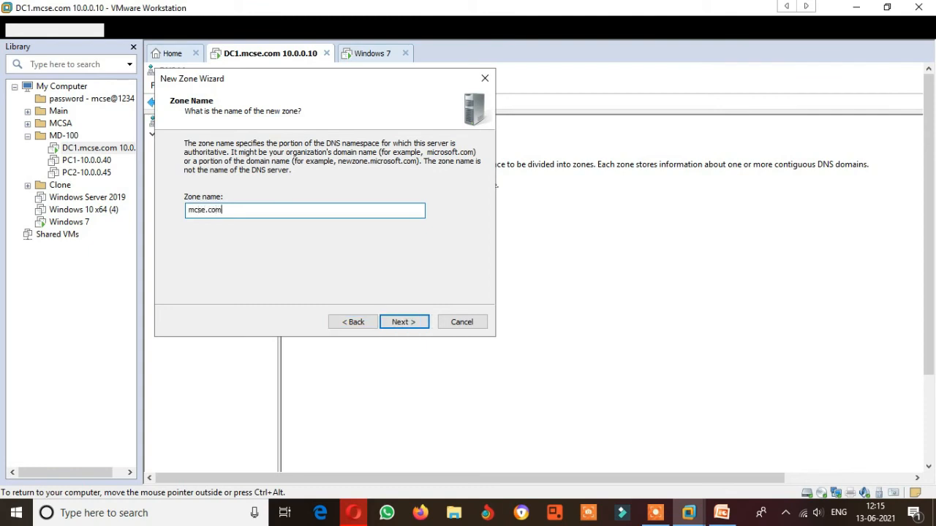
left_click(413, 323)
left_click(417, 327)
left_click(403, 322)
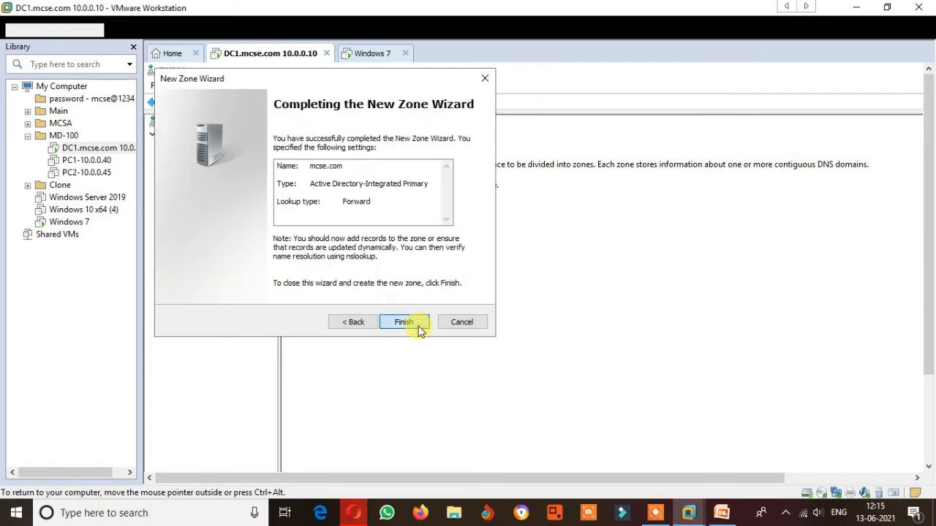
Step: Open the name servers in the new mcse.com zone's properties and resolve the IP addresses of the dc1.mcse.com record
left_click(220, 159)
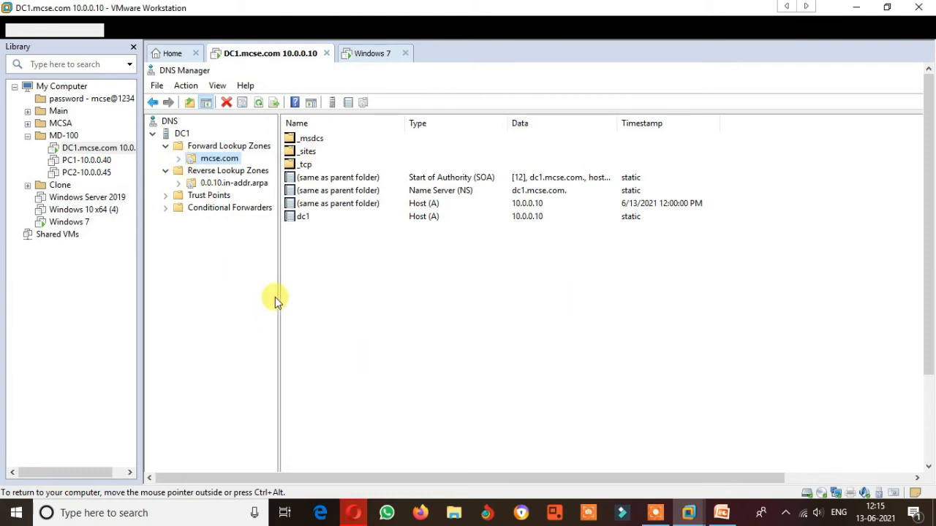
right_click(217, 158)
left_click(291, 399)
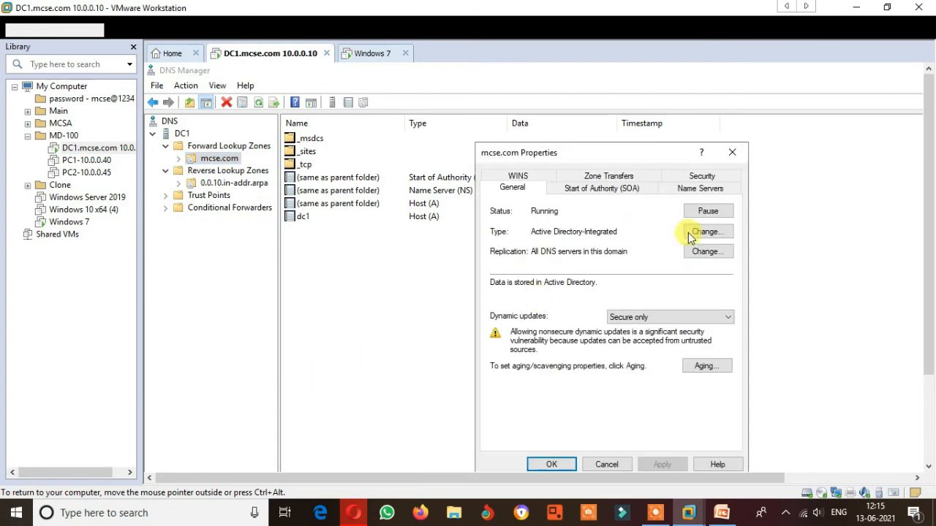
left_click(700, 190)
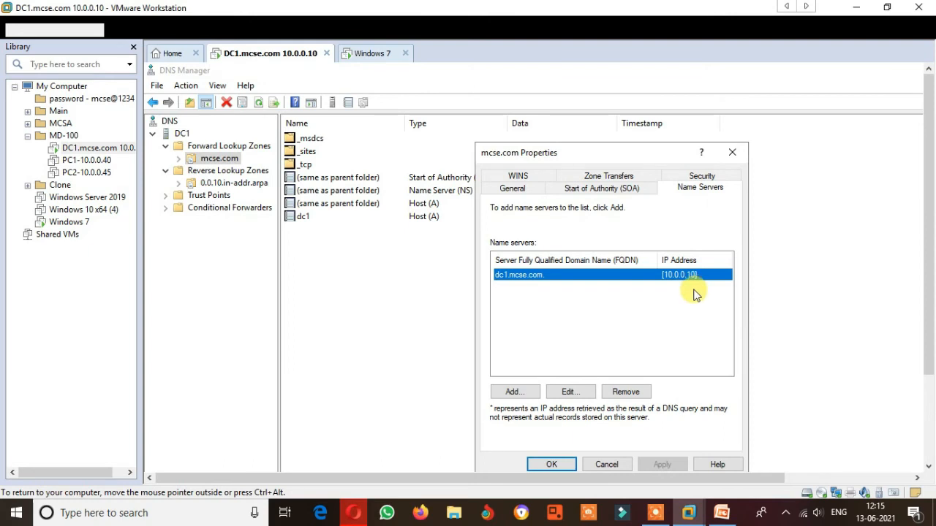
left_click(582, 399)
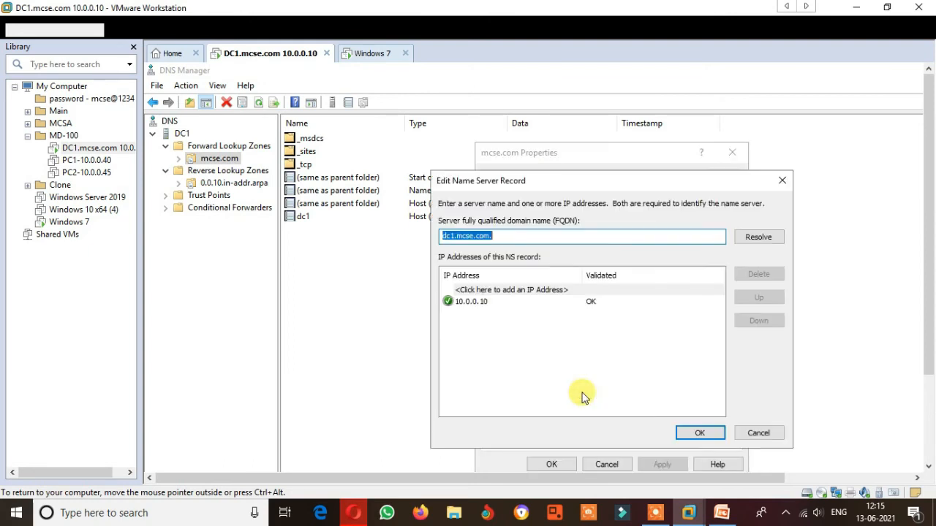
left_click(758, 237)
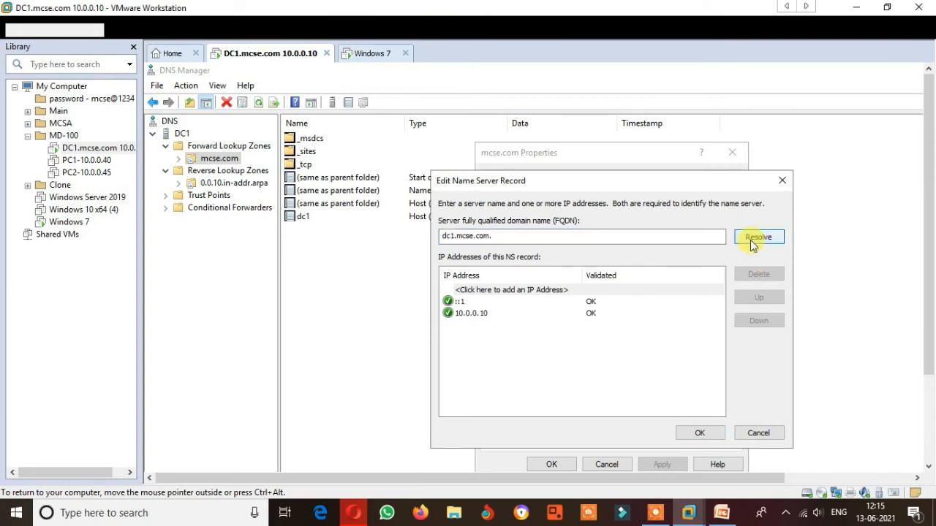
Step: Delete the ::1 address from the dc1.mcse.com name server record and apply the zone's properties
left_click(449, 302)
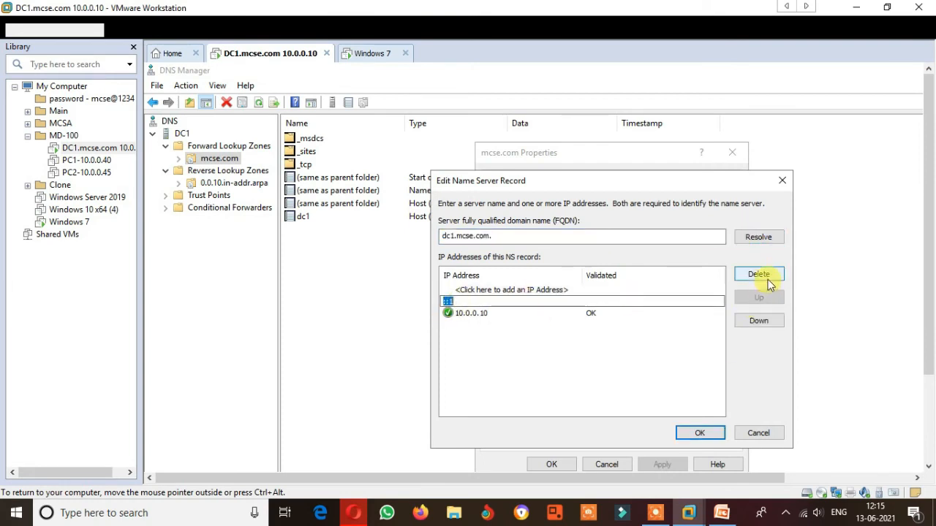
left_click(760, 275)
left_click(702, 434)
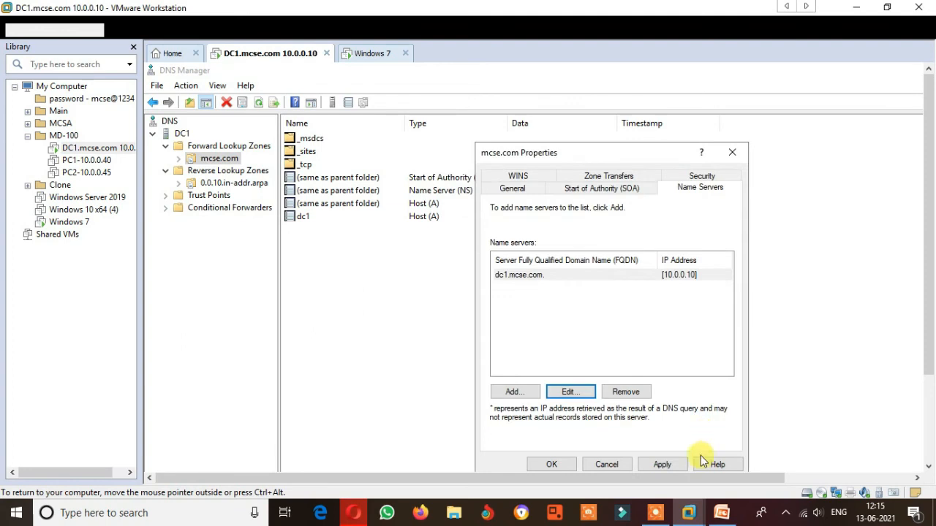
left_click(661, 464)
left_click(553, 464)
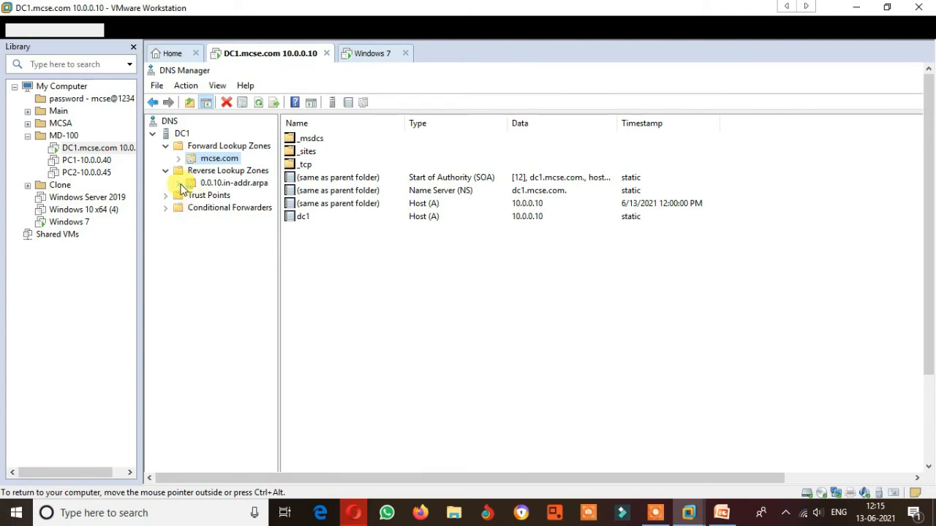
Step: Examine the records of the 0.0.10.in-addr.arpa zone and check the default DNS server with nslookup launched from DC1
left_click(199, 186)
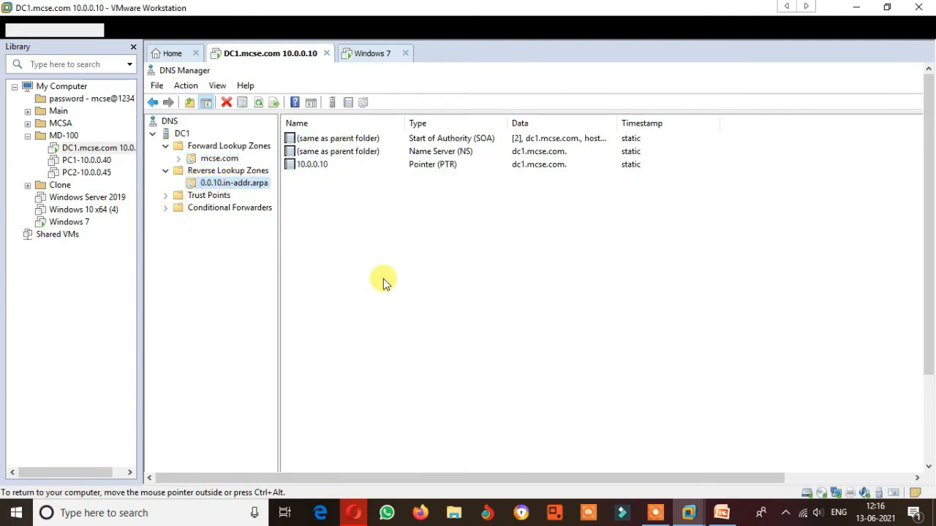
left_click(176, 134)
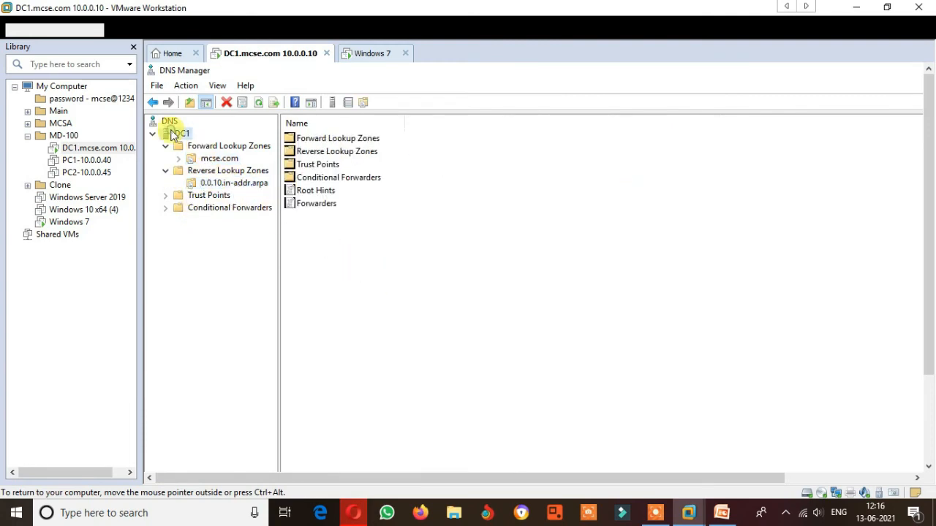
right_click(175, 134)
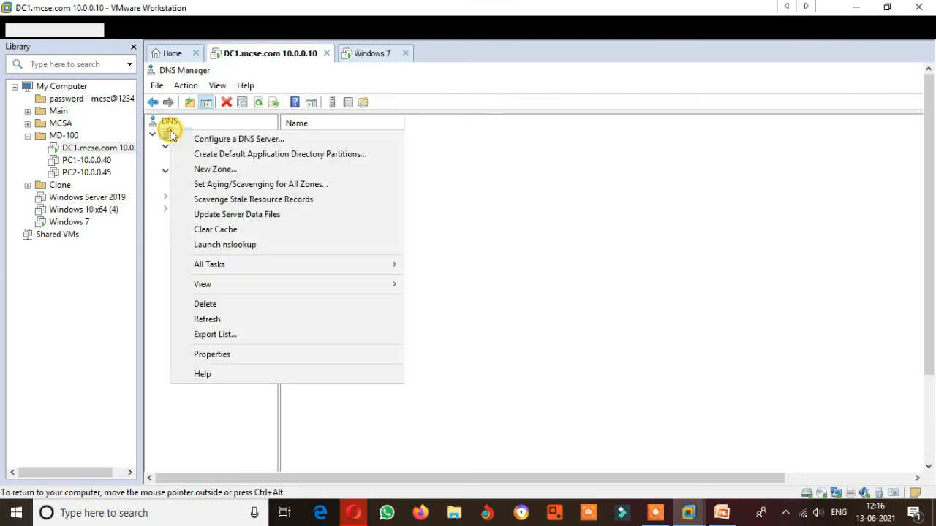
left_click(229, 245)
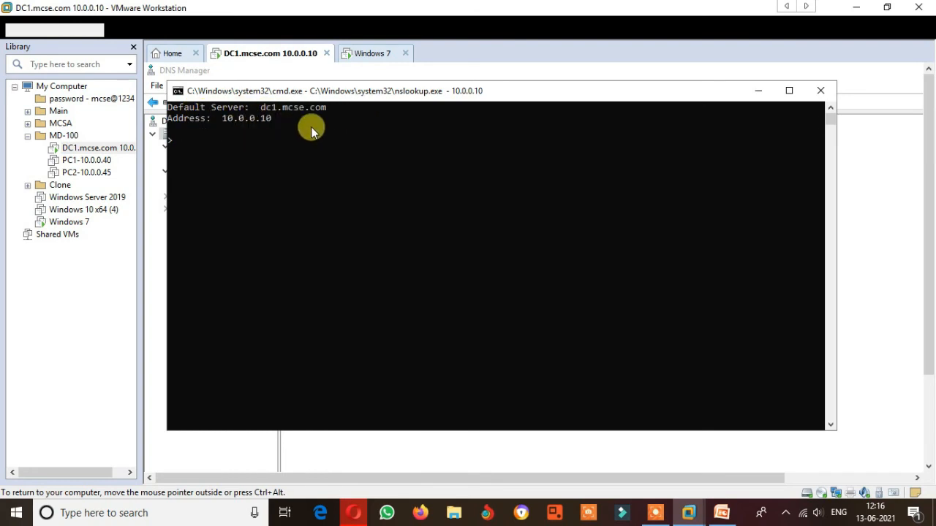
left_click(757, 92)
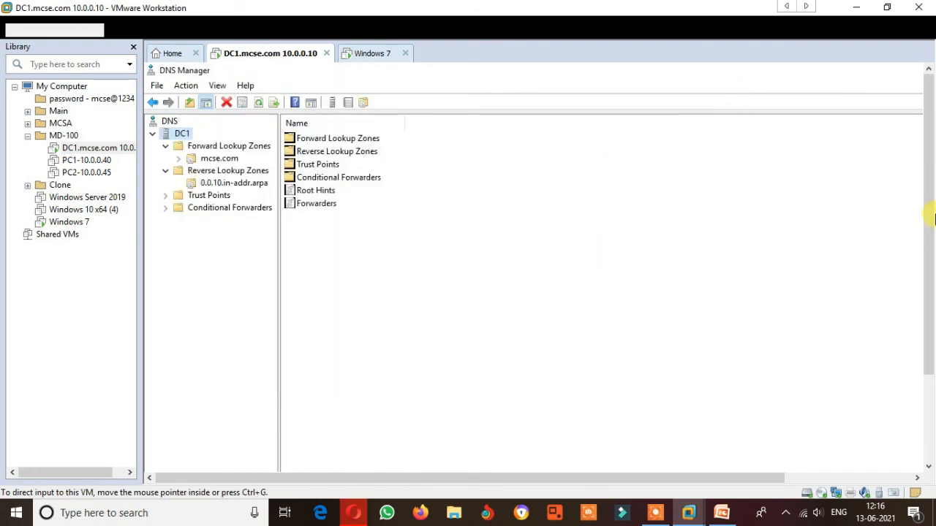
Step: Exit the open nslookup session in DC1's command prompt and run nslookup again to check the default DNS server
left_click_drag(929, 198, 927, 349)
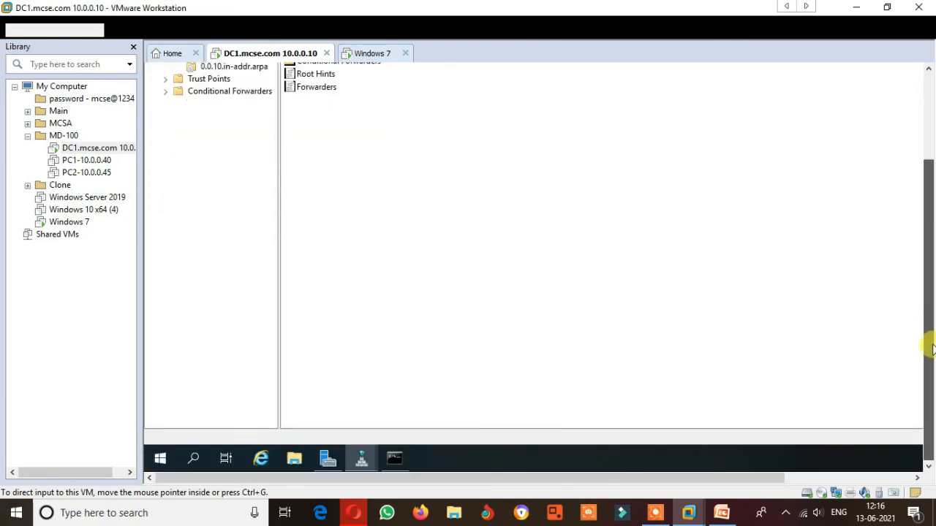
left_click(402, 457)
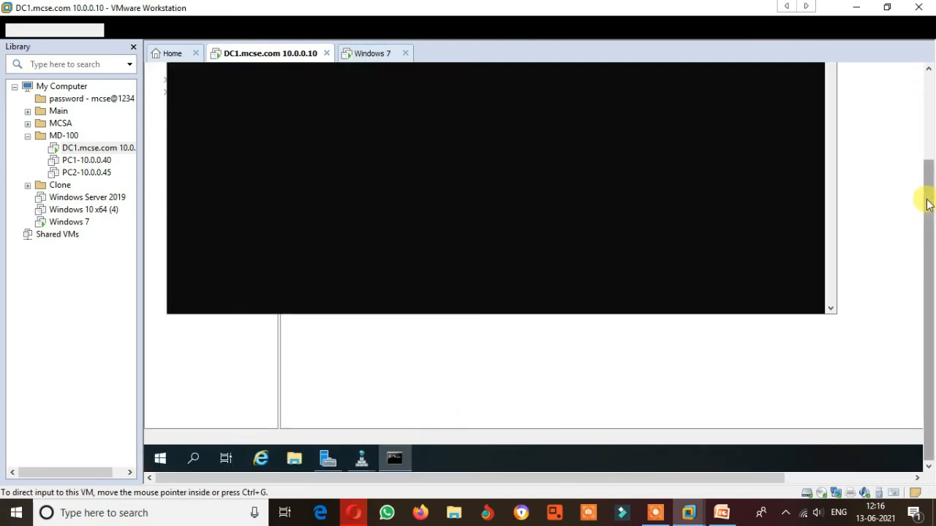
left_click_drag(927, 202, 931, 121)
left_click(273, 181)
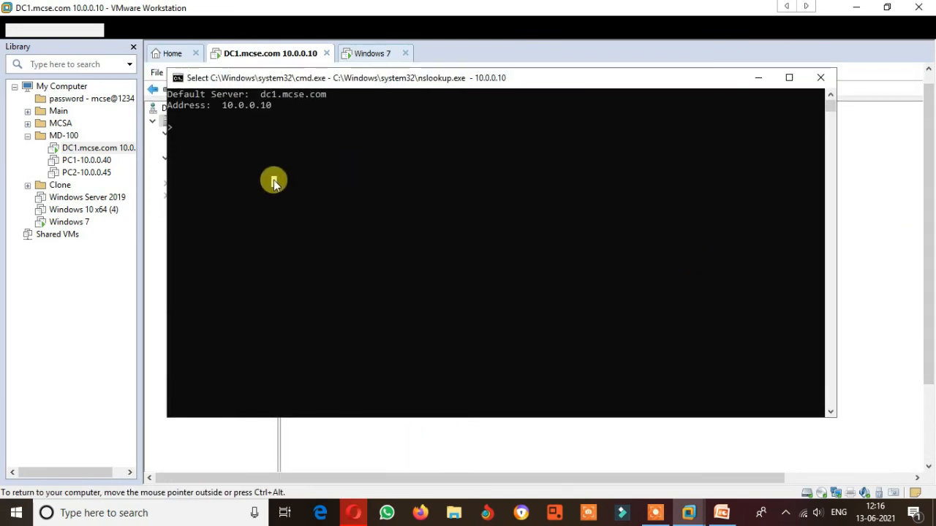
type("exi")
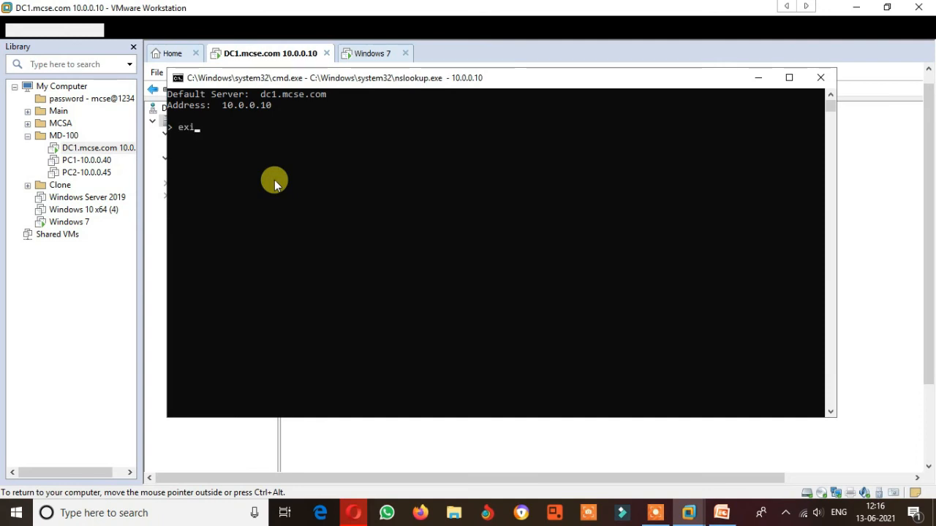
type("t")
key("Return")
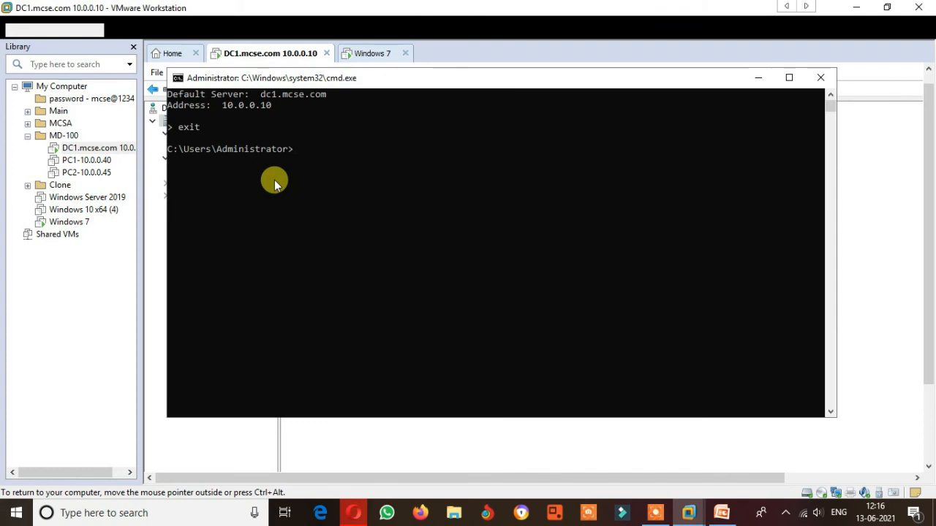
type("nslookup")
key("Return")
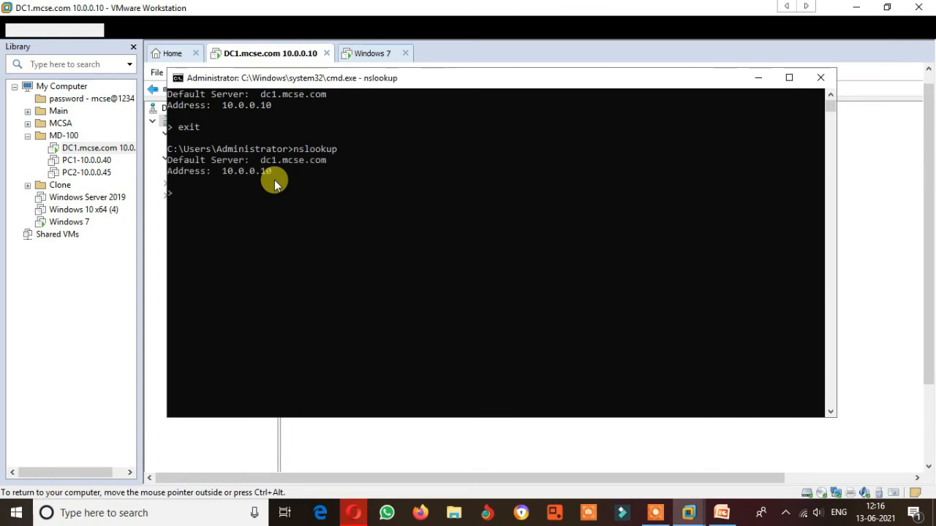
Step: Close the Windows 7 virtual machine and power it off
left_click(367, 59)
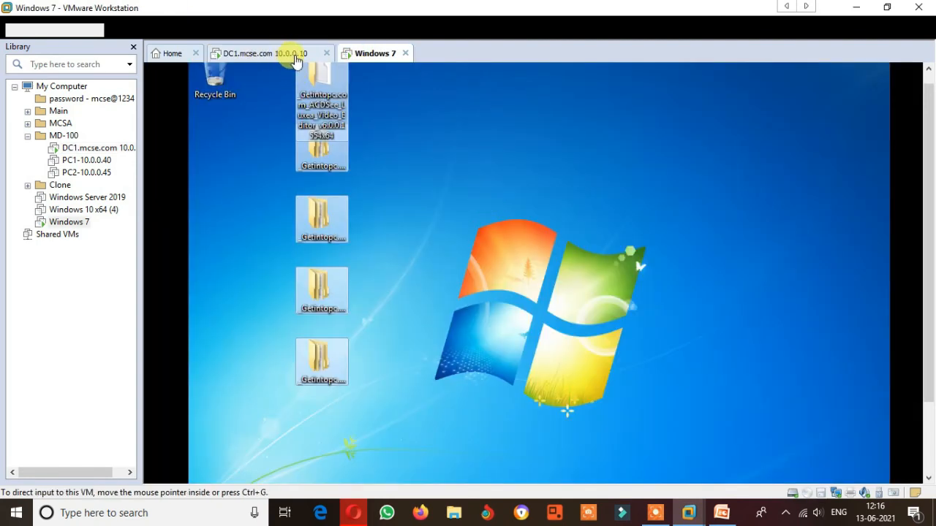
left_click(405, 54)
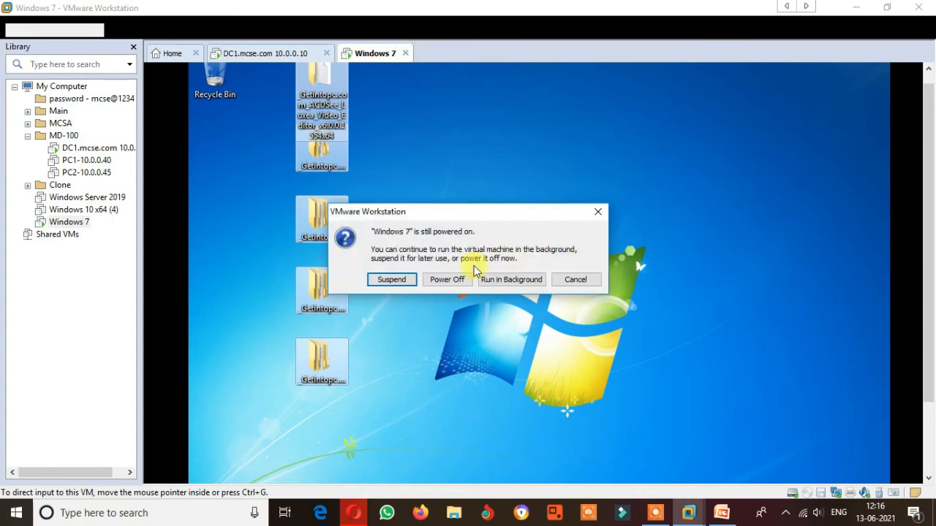
left_click(459, 278)
Step: Power on the Windows 10 x64 (4) virtual machine, allow device sata0:1 to connect at every power-on, and sign in with the account password
left_click(101, 214)
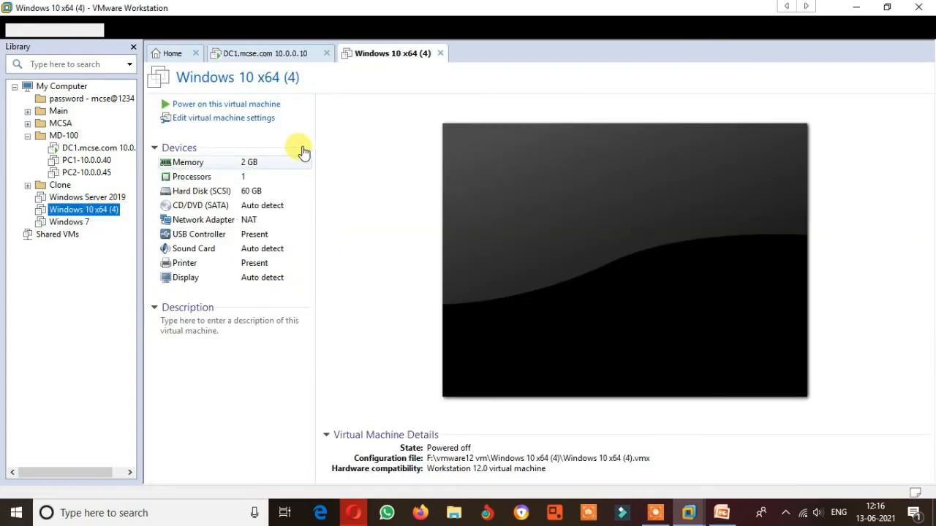
left_click(244, 107)
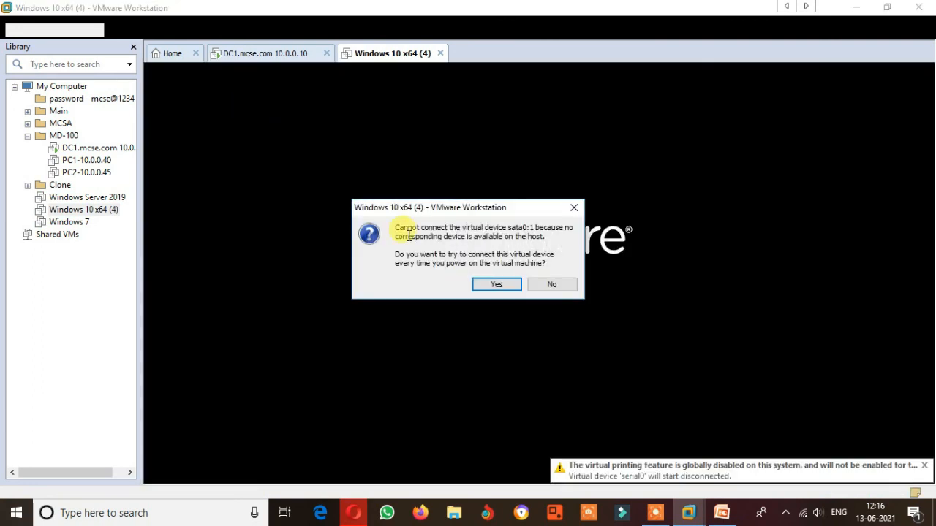
left_click(504, 286)
left_click(651, 515)
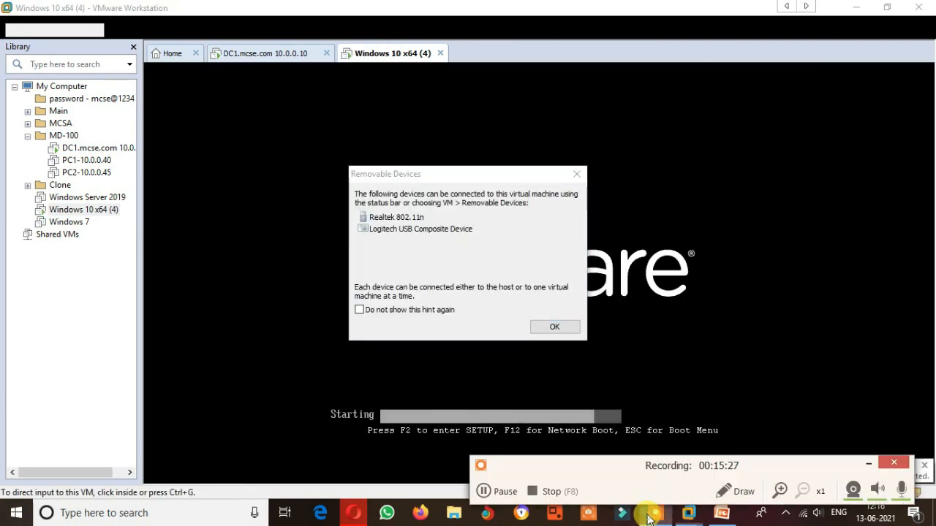
left_click(502, 495)
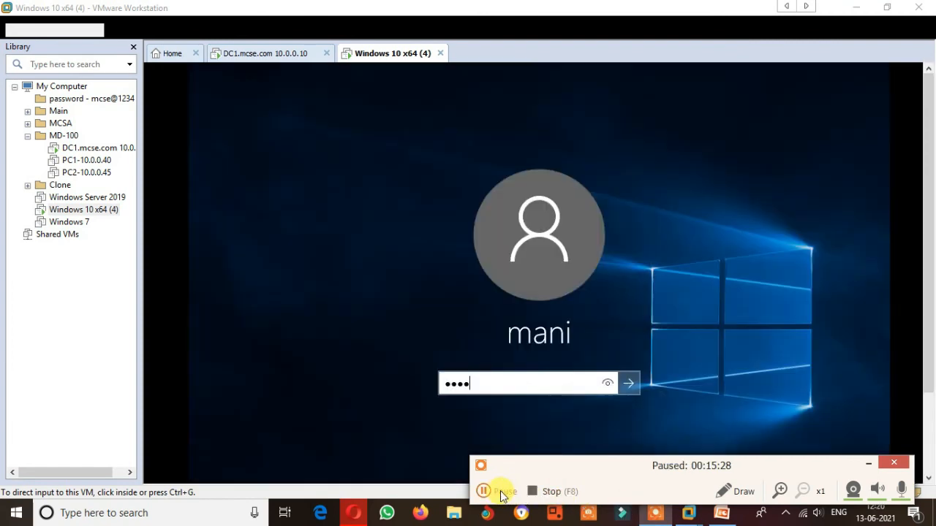
left_click(501, 495)
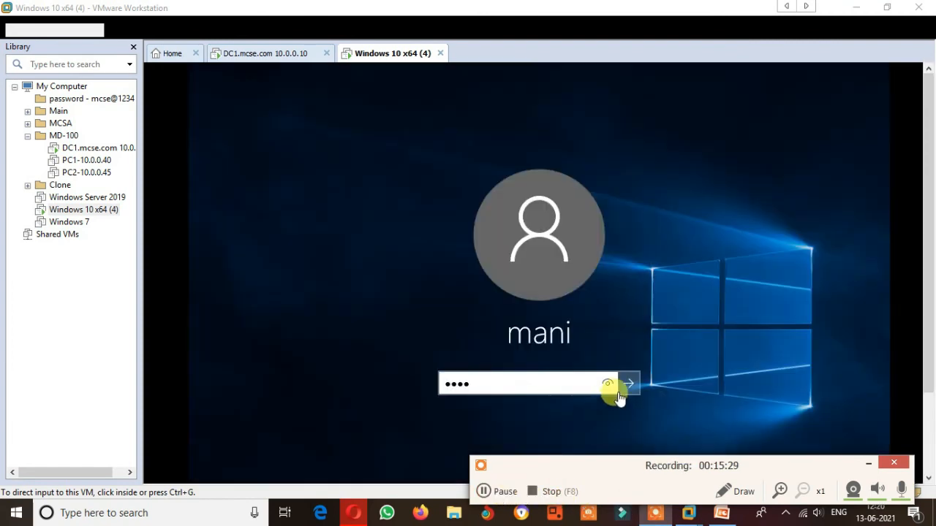
left_click(629, 385)
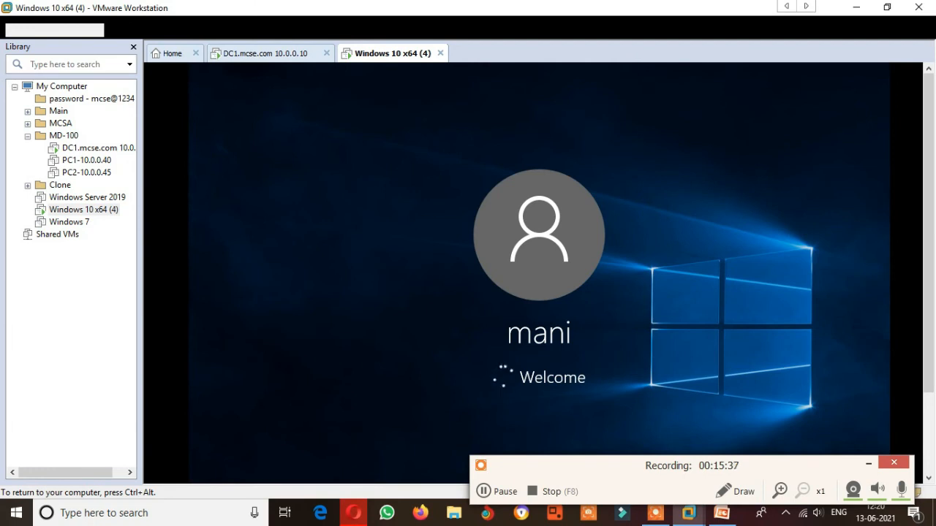
Step: Return to the DC1 virtual machine and close its nslookup command prompt window
key("ctrl+alt")
left_click(280, 55)
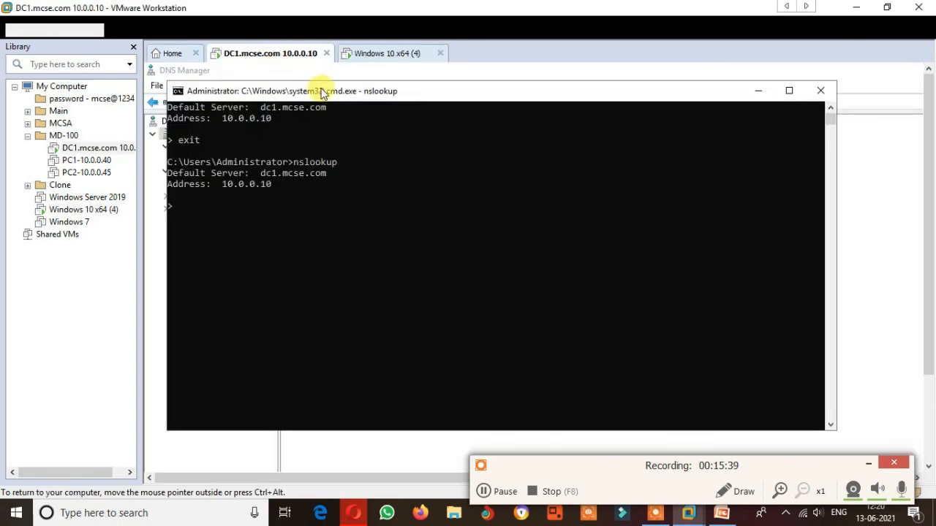
left_click(819, 91)
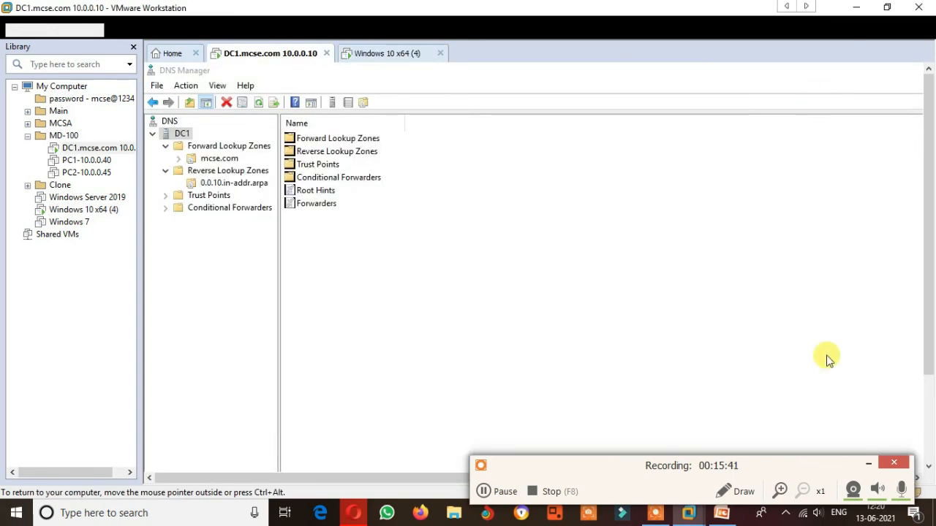
left_click(868, 464)
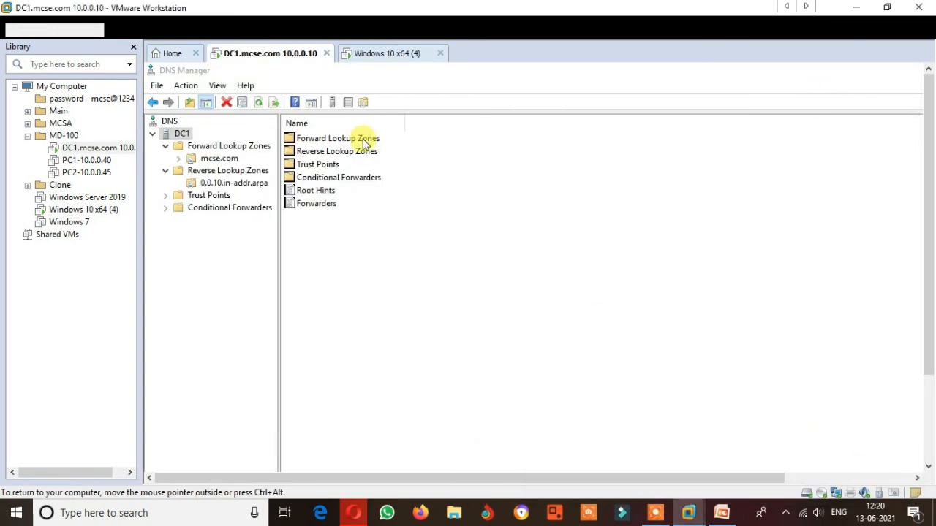
Step: Open a command prompt (cmd) inside the Windows 10 x64 (4) virtual machine
left_click(372, 54)
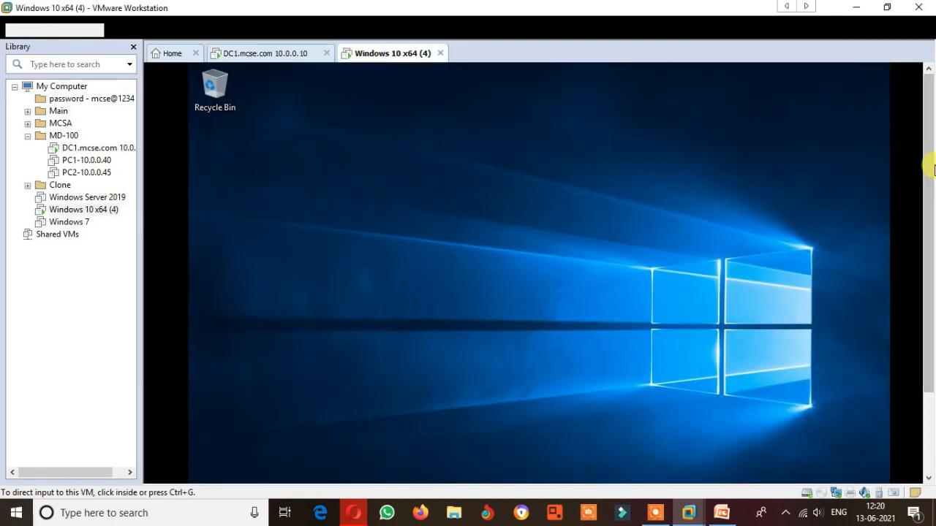
left_click_drag(929, 170, 931, 323)
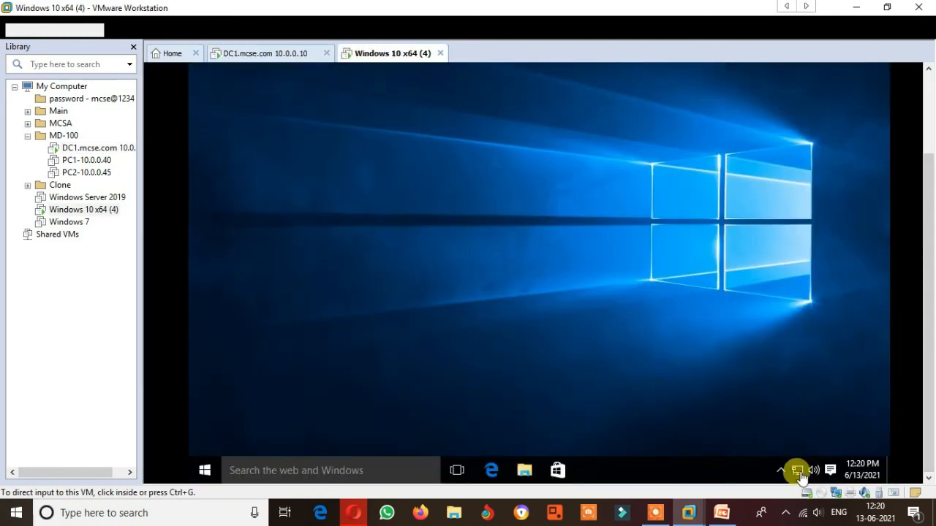
key("super")
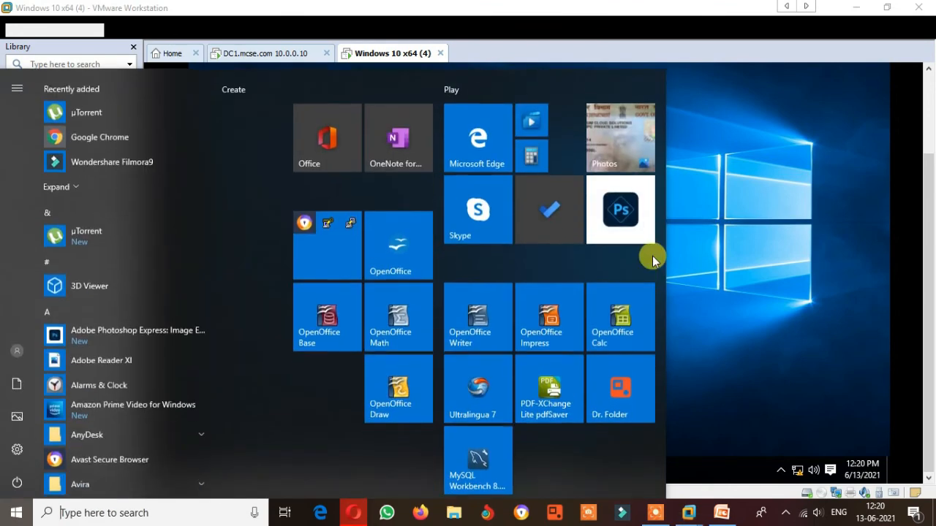
left_click(721, 236)
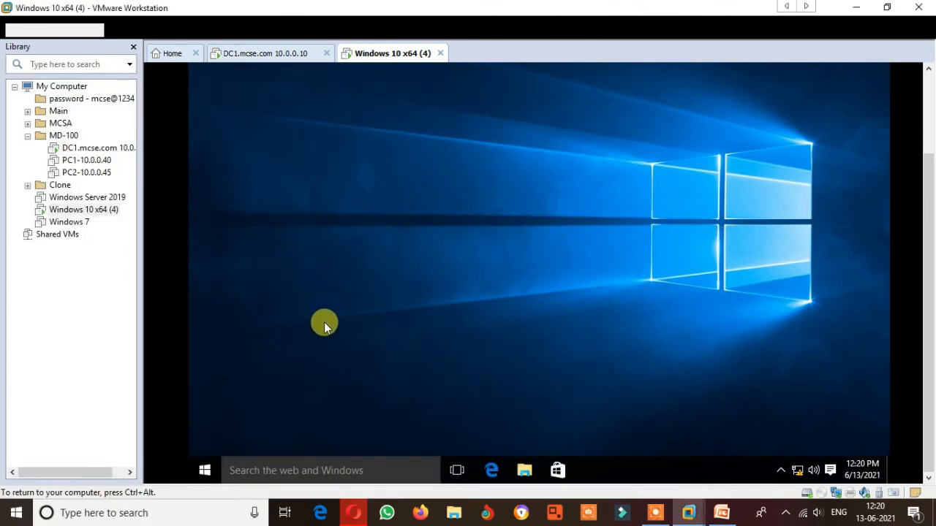
key("super")
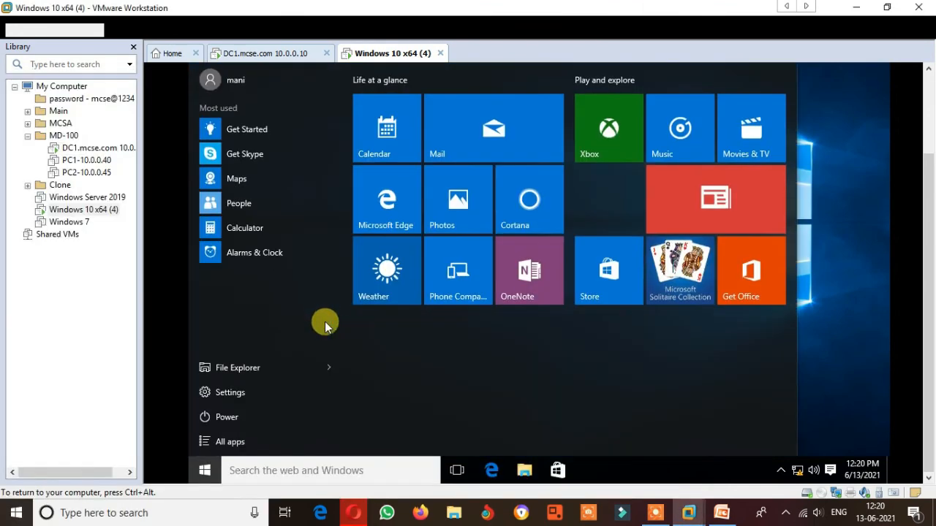
type("cm")
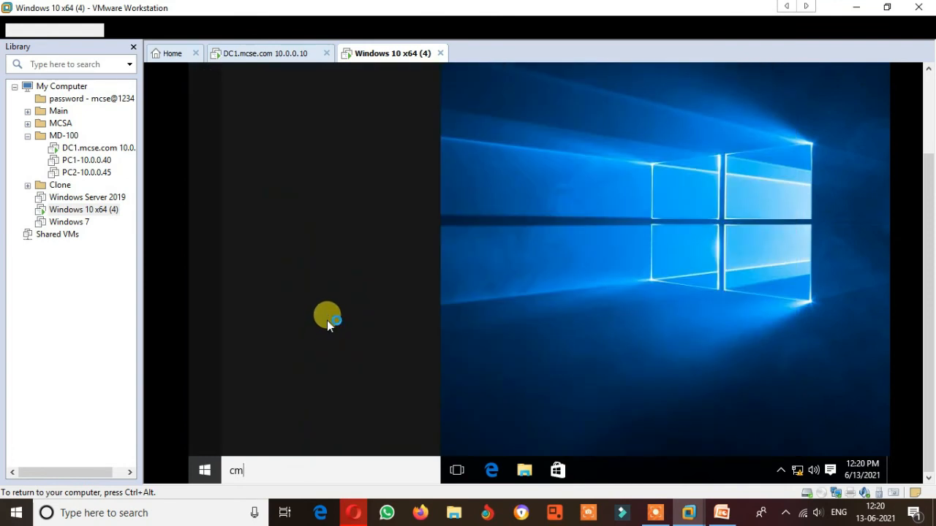
type("d")
key("Return")
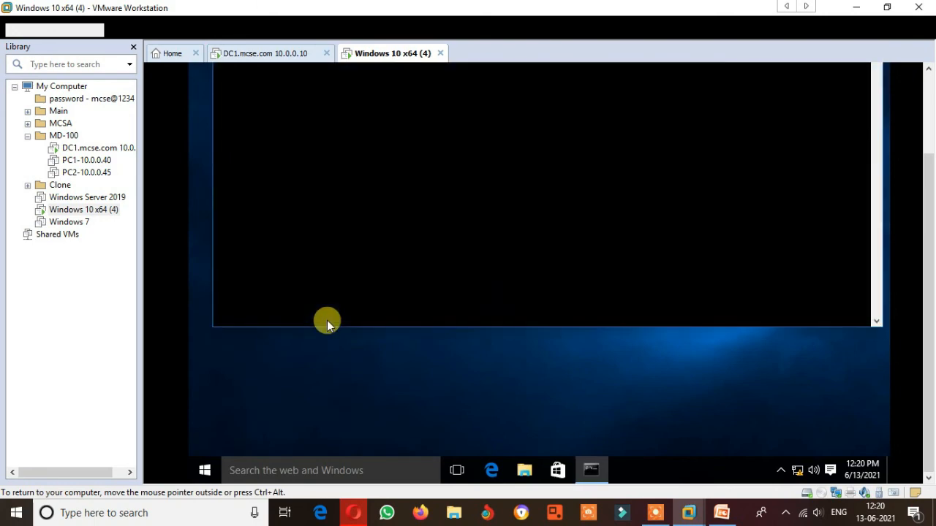
left_click_drag(929, 203, 922, 137)
left_click(664, 186)
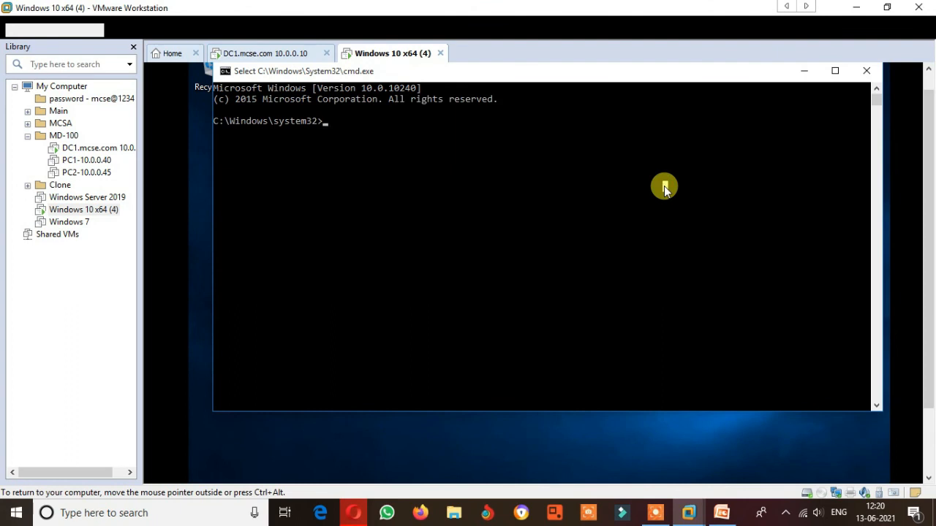
Step: Display the Windows 10 client's full IP configuration with ipconfig /all
type("ipco")
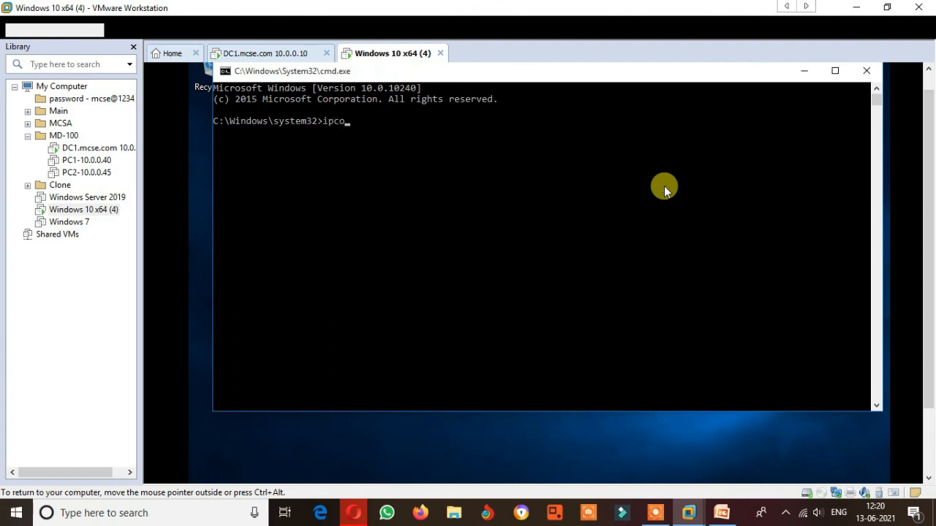
type("nfig /all")
key("Return")
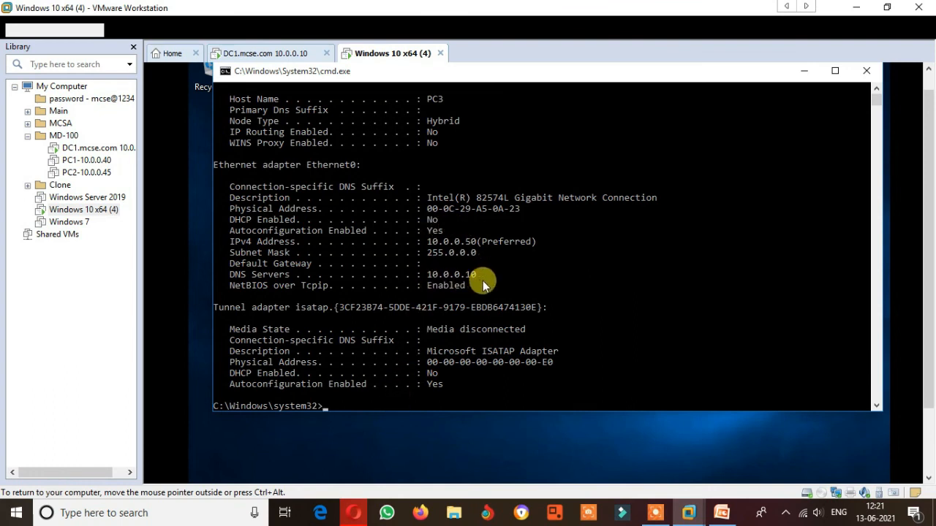
Step: Ping 10.0.0.10 from the Windows 10 client to test connectivity to the DNS server
left_click(374, 406)
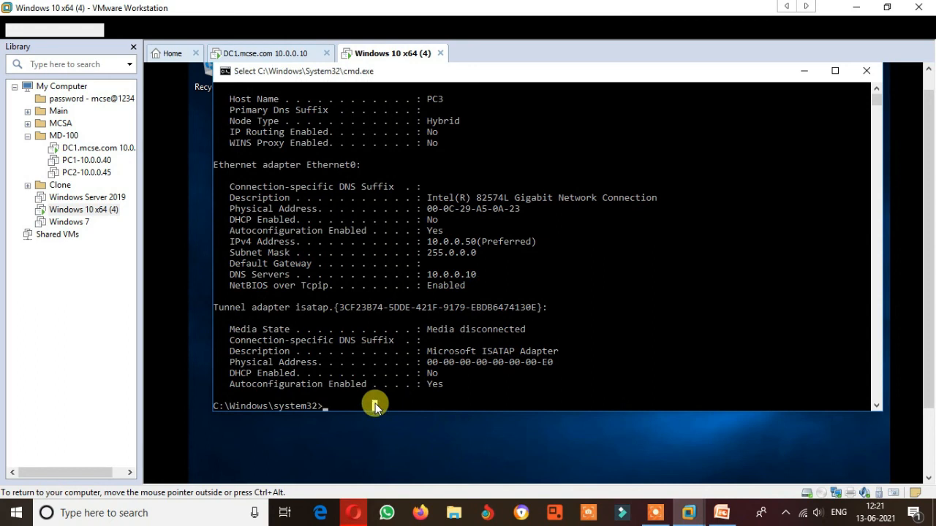
type("pin")
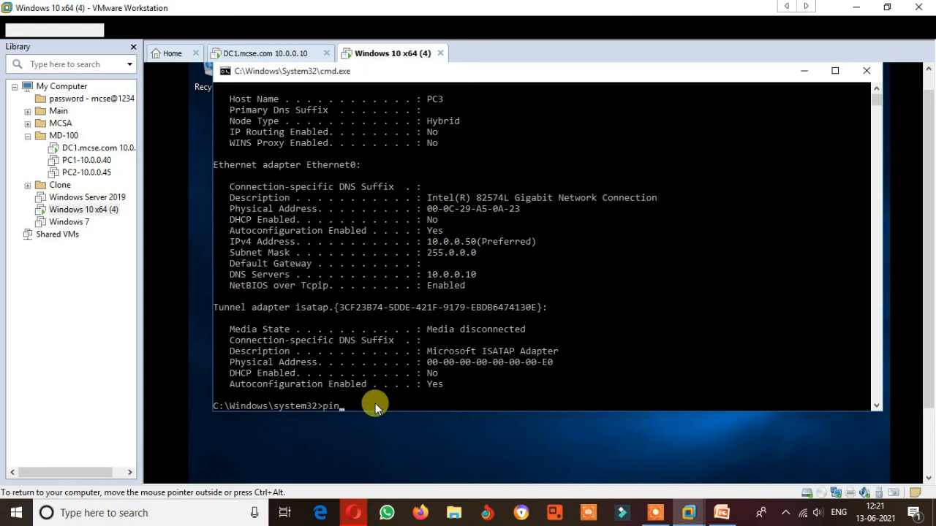
type("g 10.0.0.10")
key("Return")
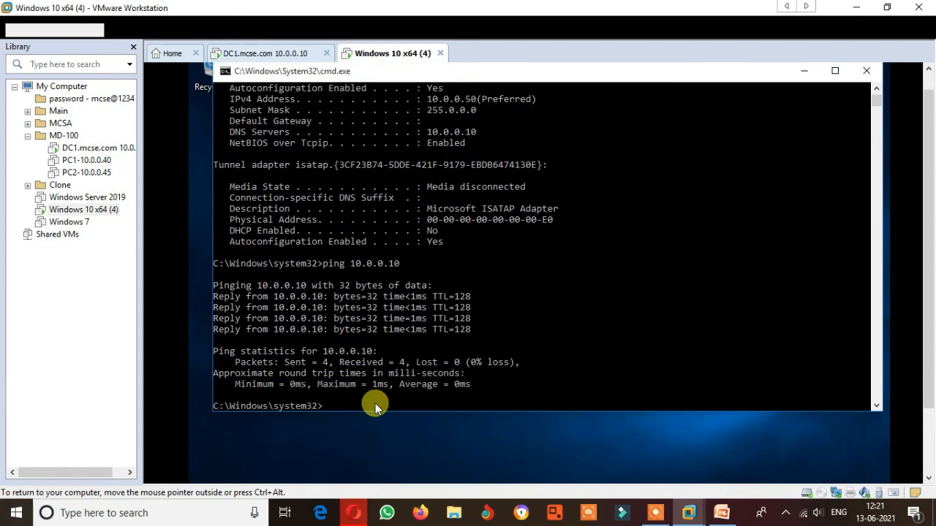
key("Return")
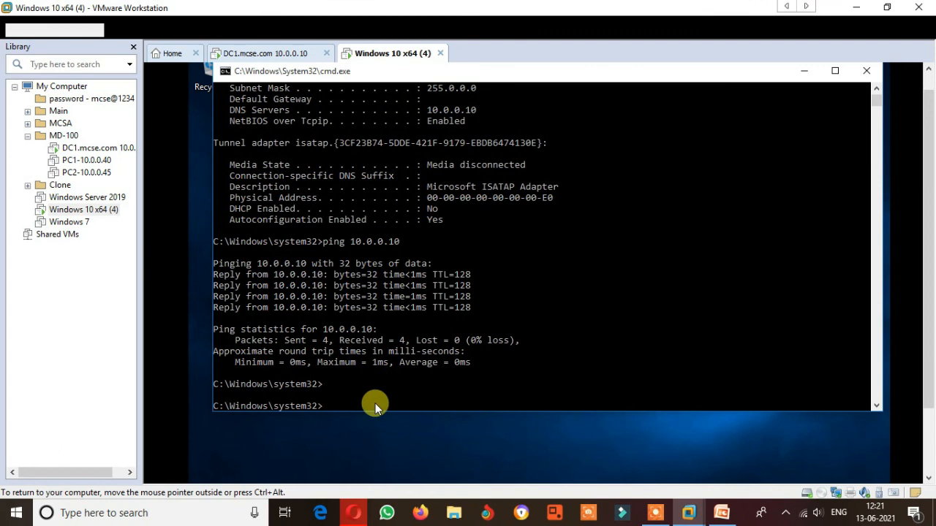
Step: Check the Windows 10 client's default DNS server with nslookup and return to DNS Manager on DC1
type("nslookup")
key("Return")
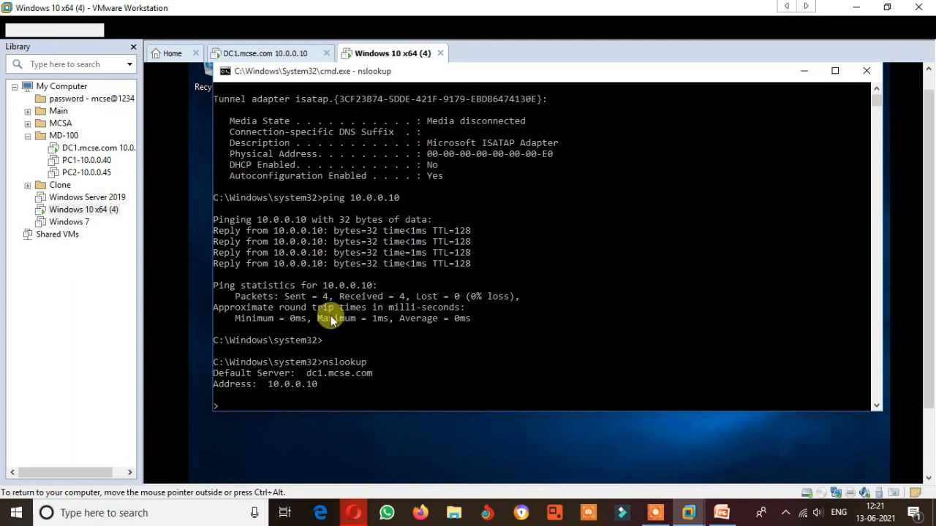
left_click(284, 55)
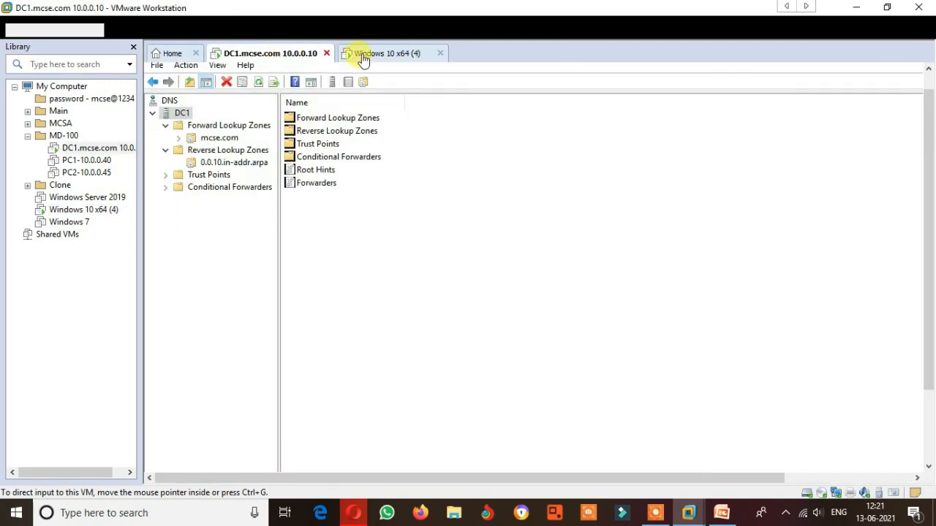
left_click(385, 55)
left_click(269, 59)
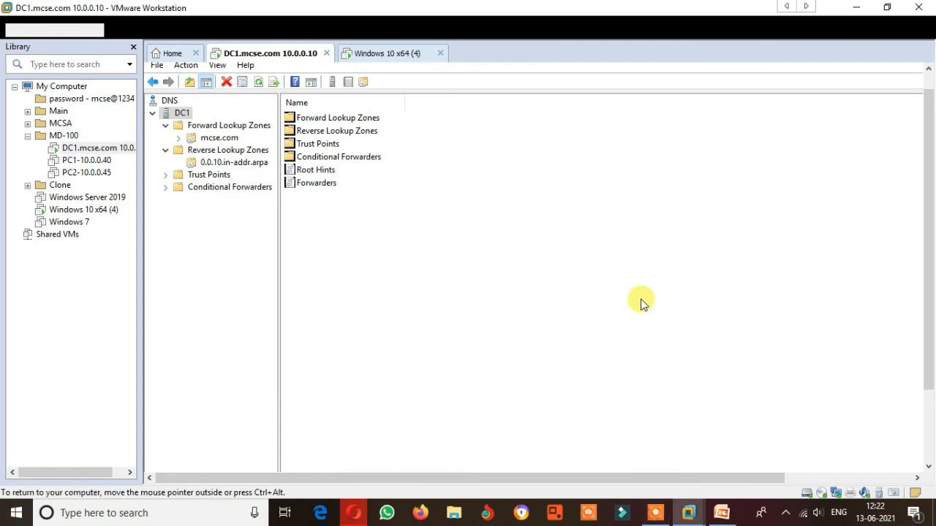
left_click_drag(930, 108, 930, 81)
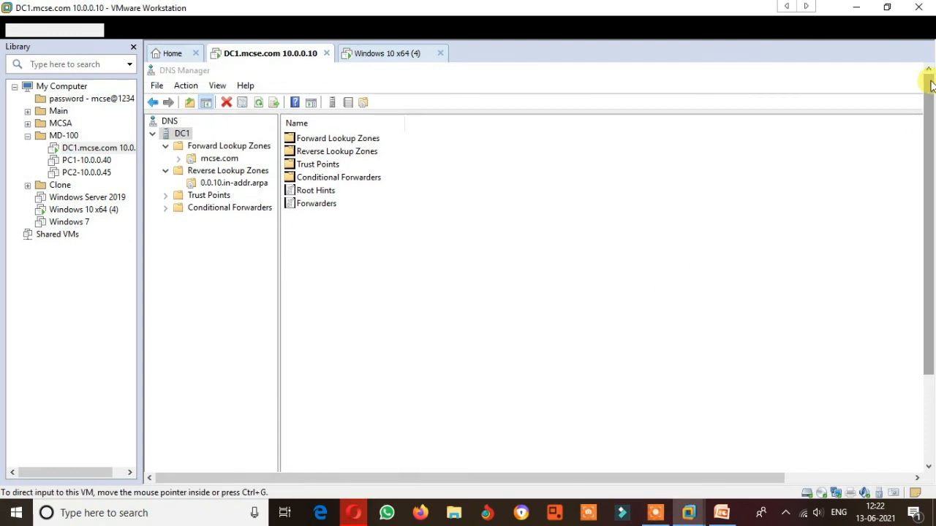